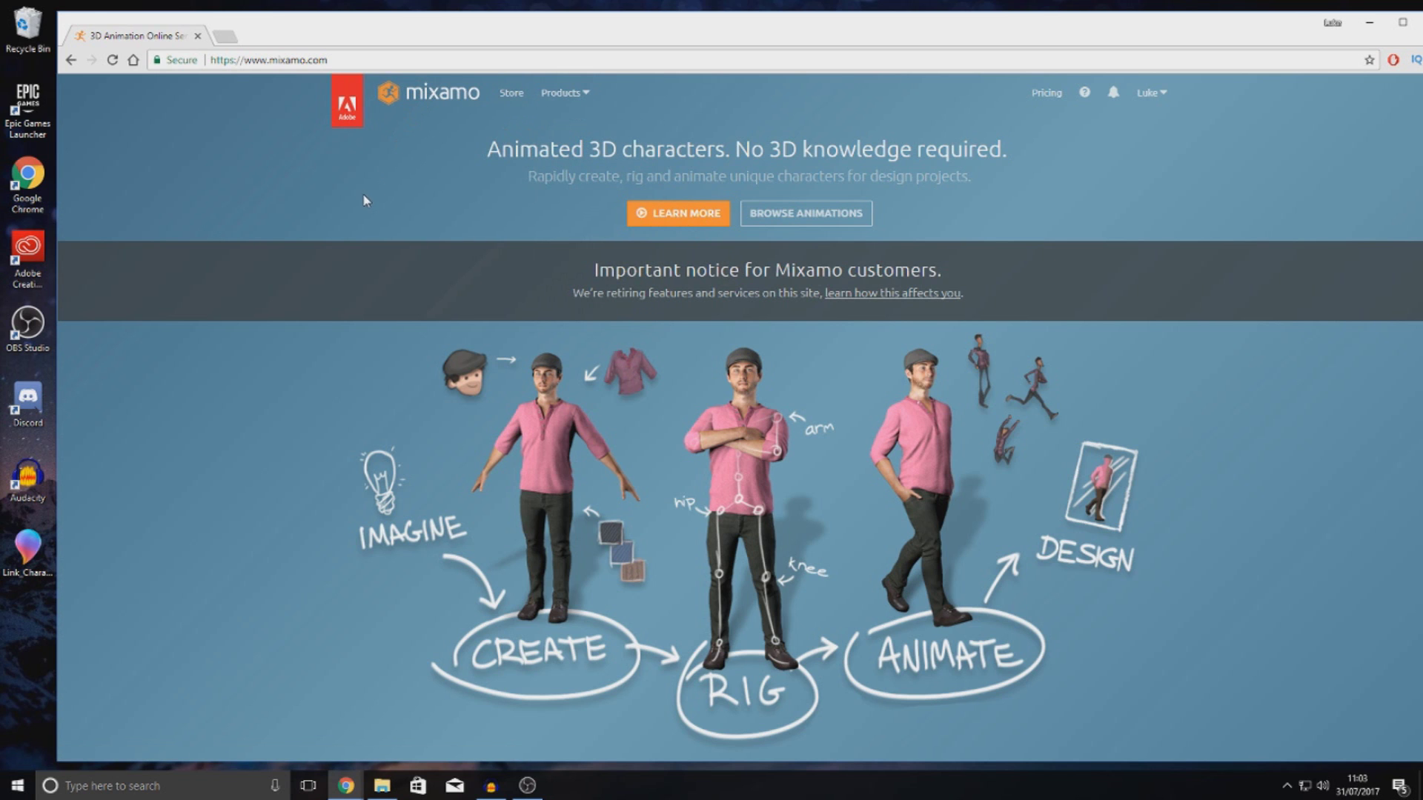
- Open the store and start uploading a new character
left_click(29, 560)
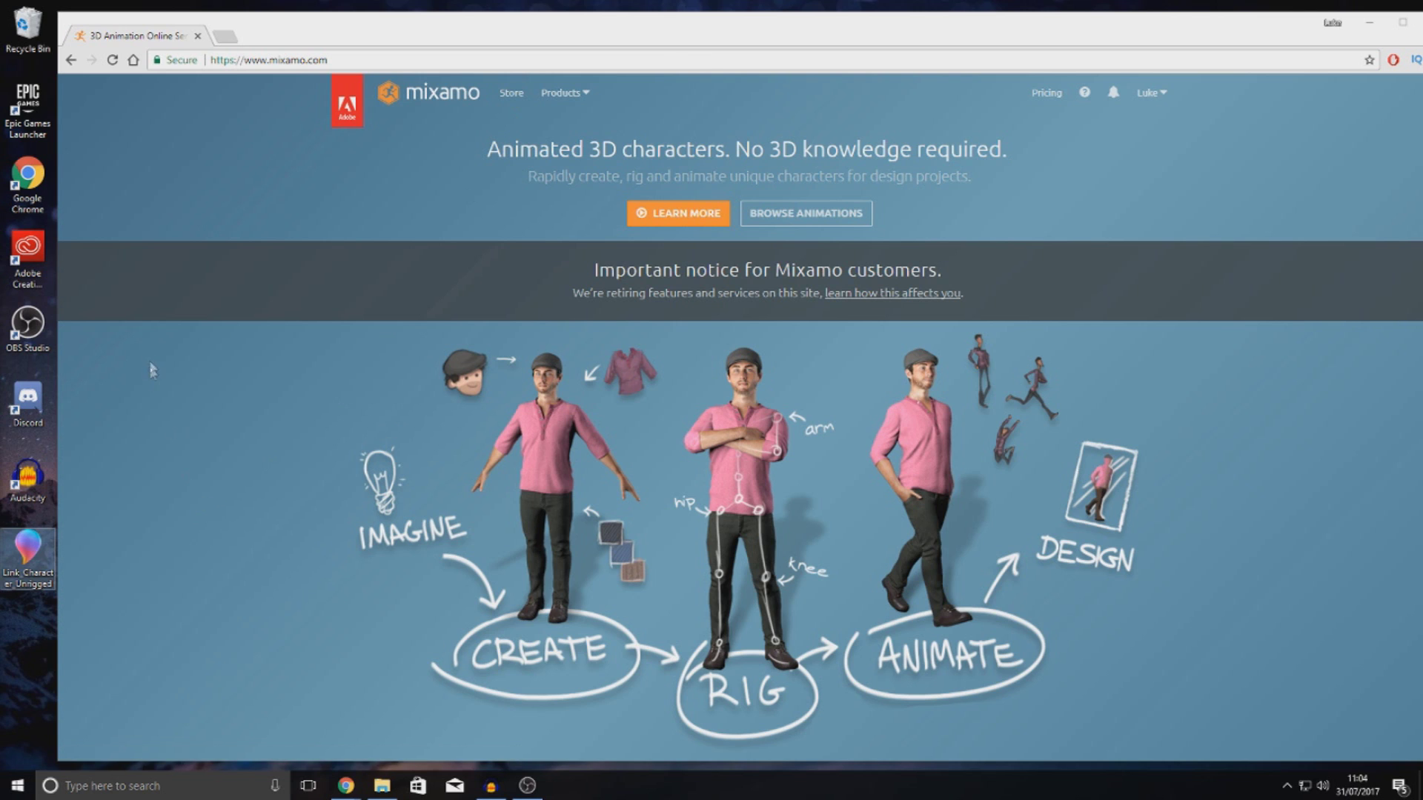
left_click(174, 327)
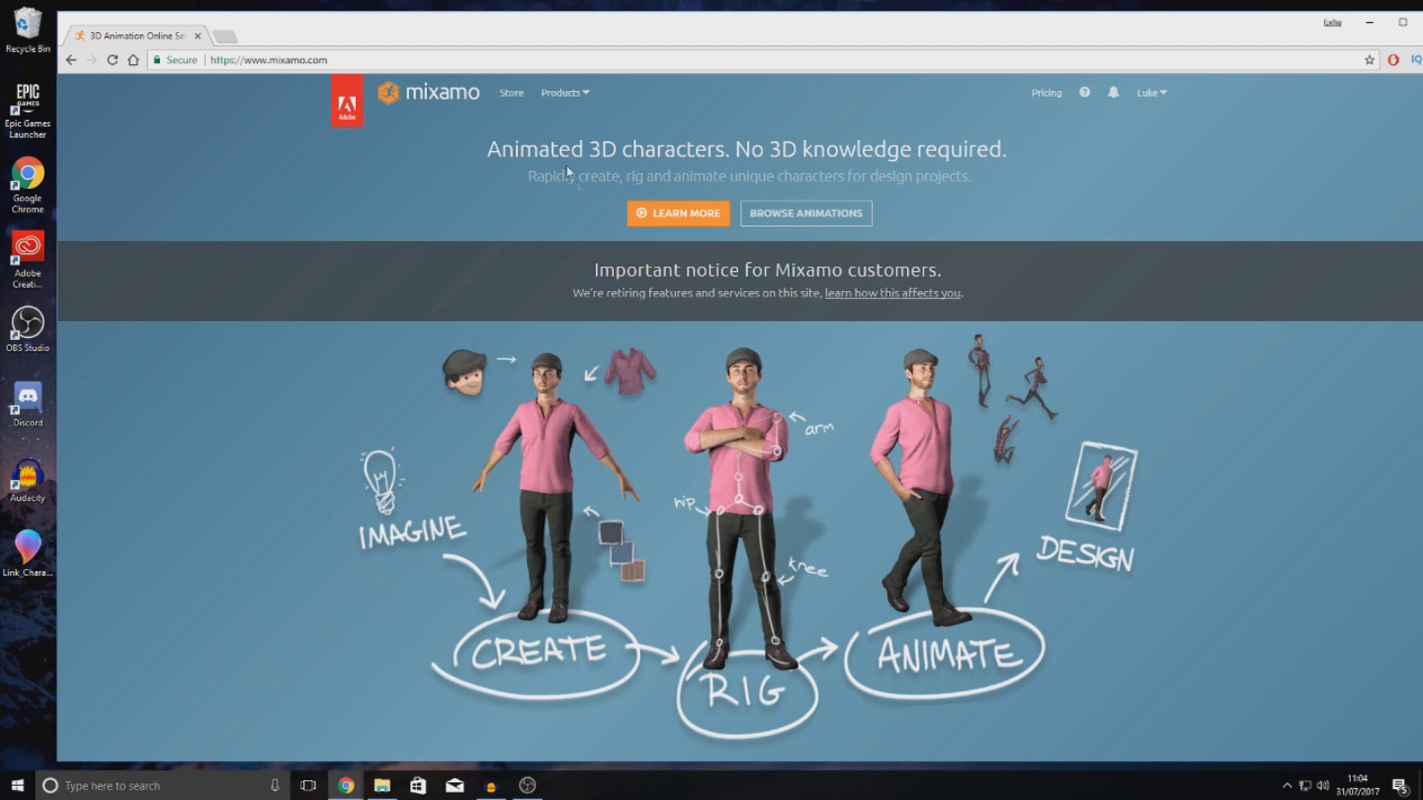
left_click(515, 101)
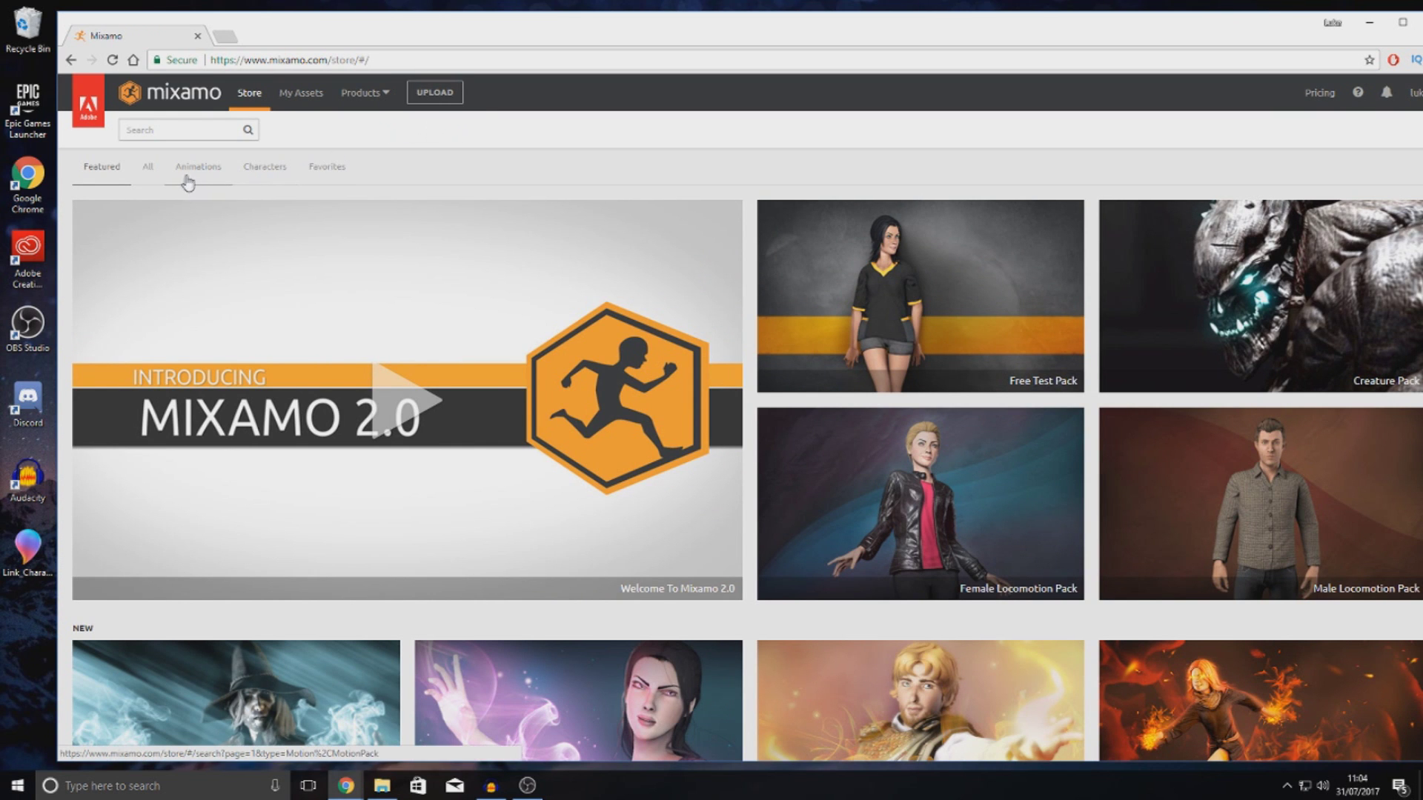
left_click(435, 92)
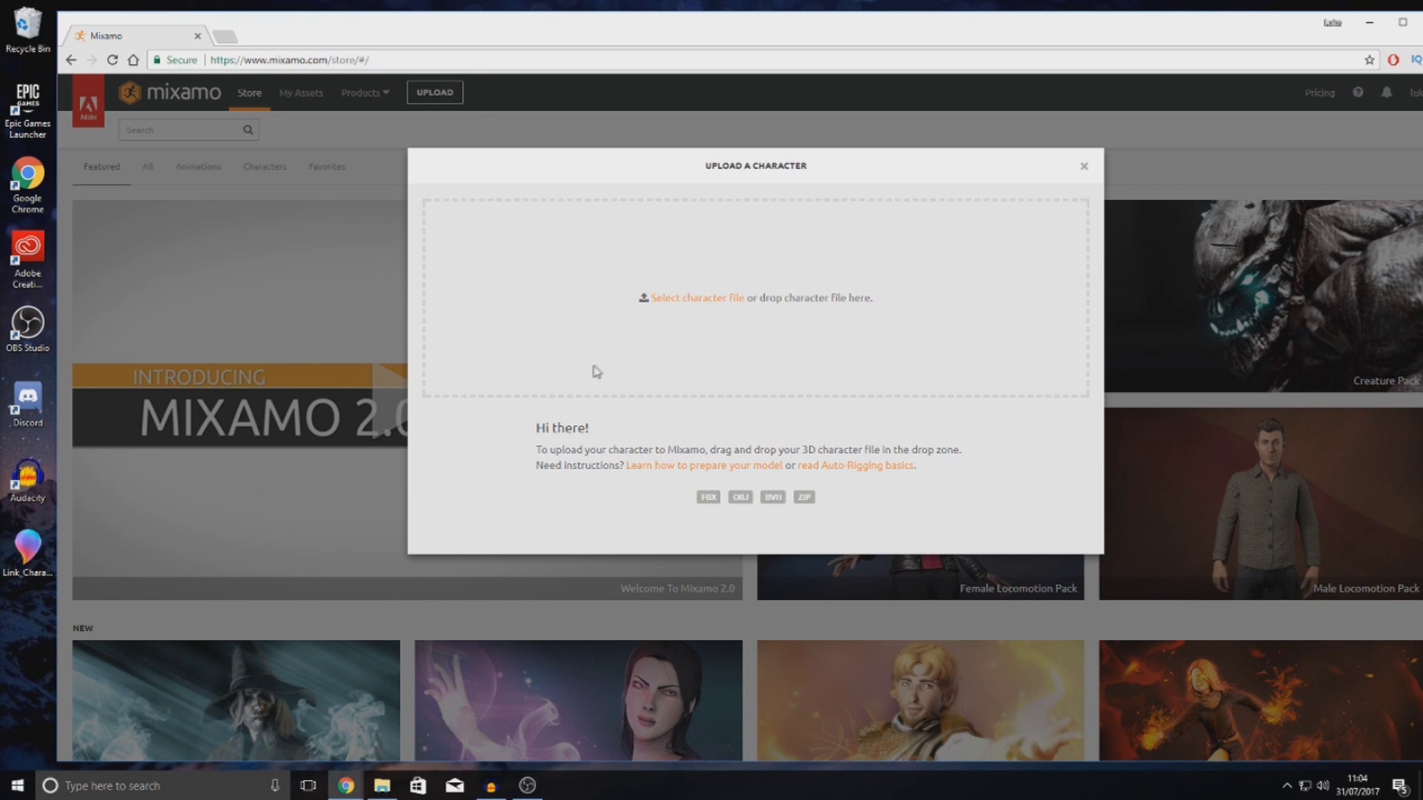
- Upload the unrigged Link character FBX file from the desktop to the auto-rigger
left_click(689, 299)
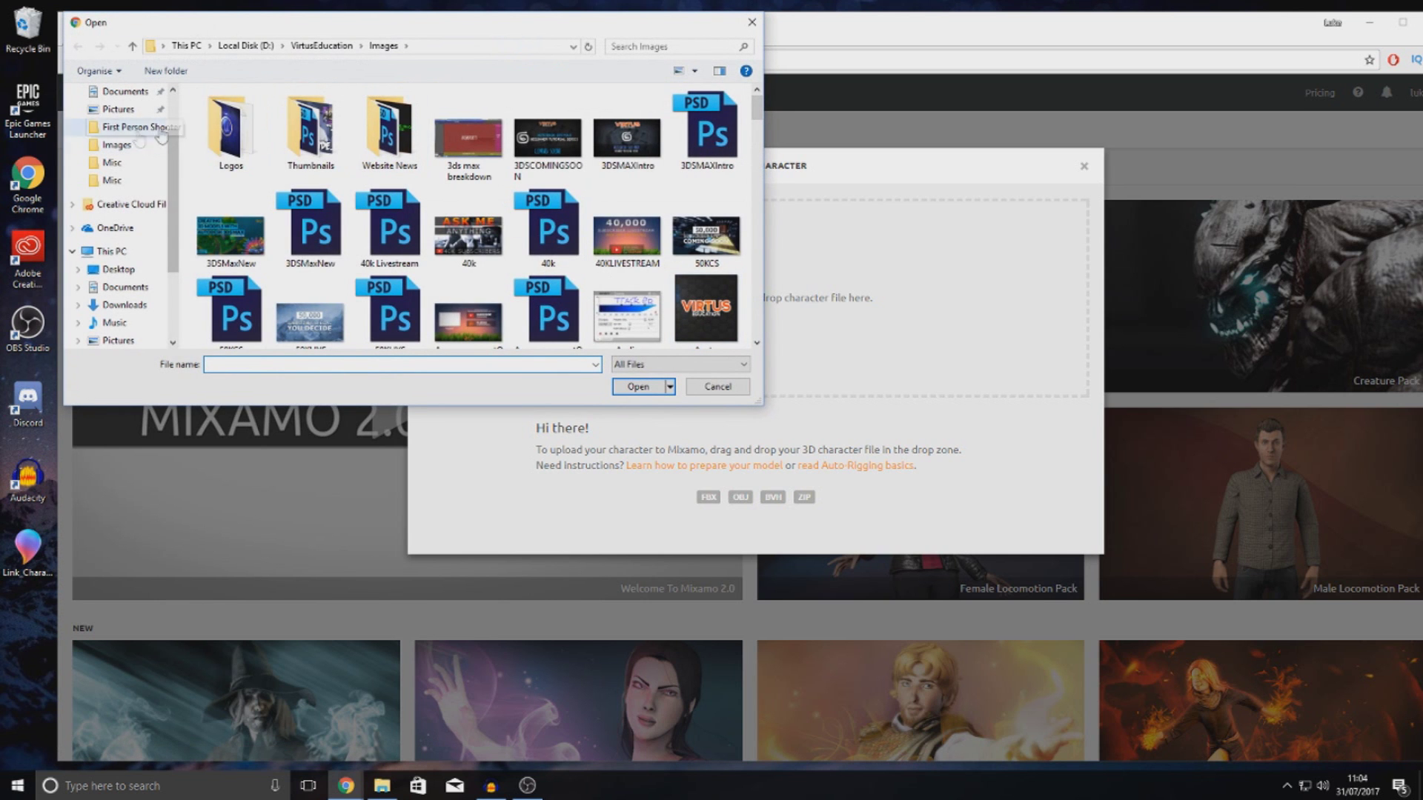
left_click(734, 388)
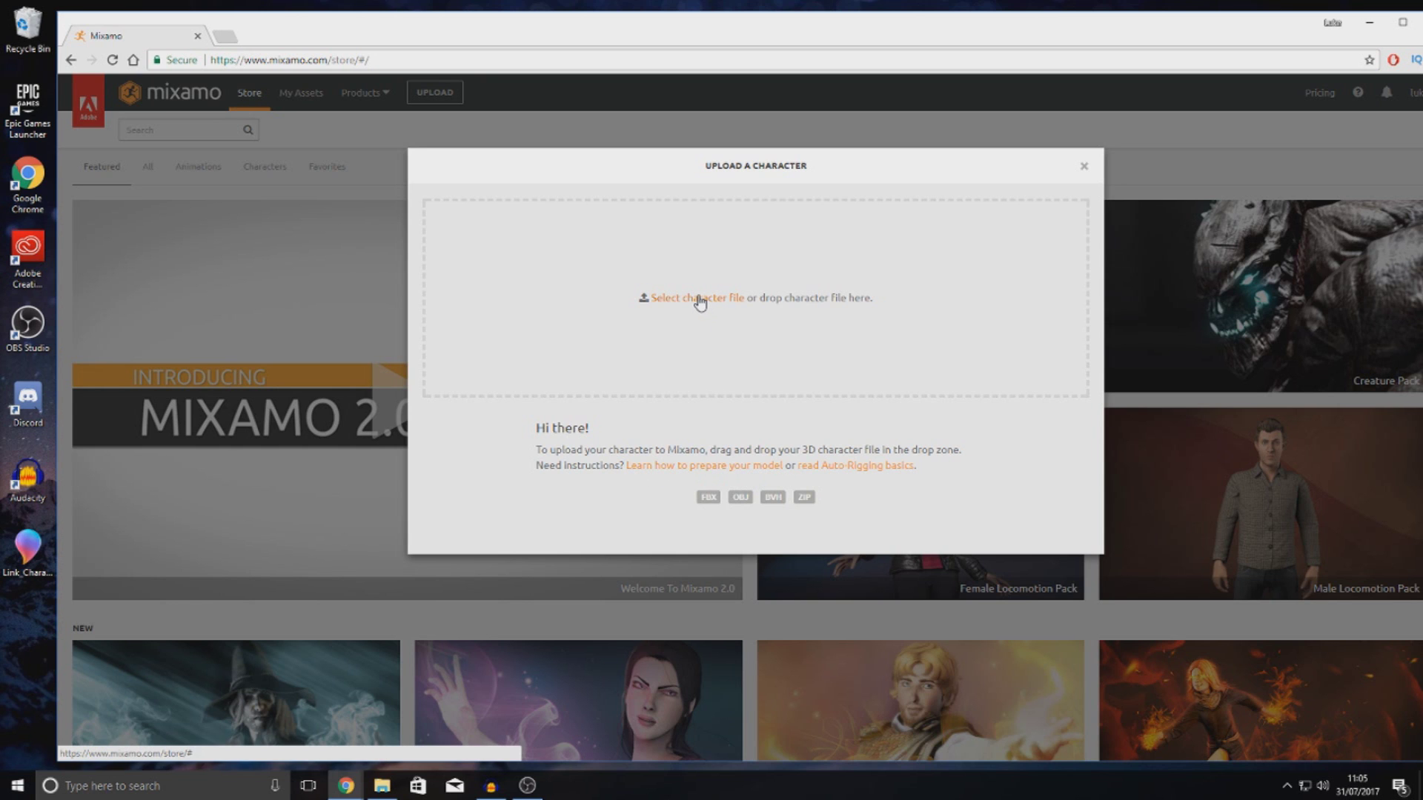
left_click(31, 548)
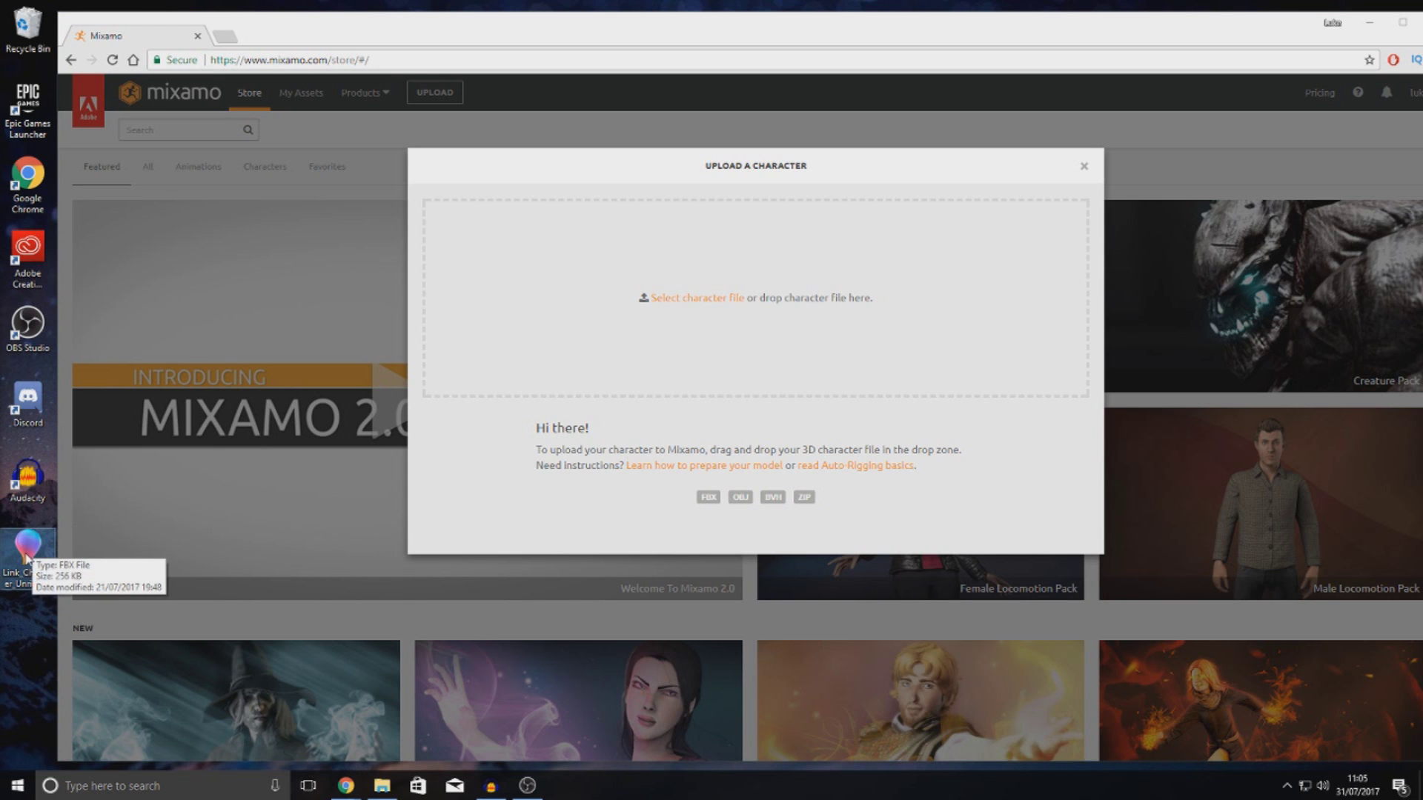
left_click_drag(30, 549, 676, 305)
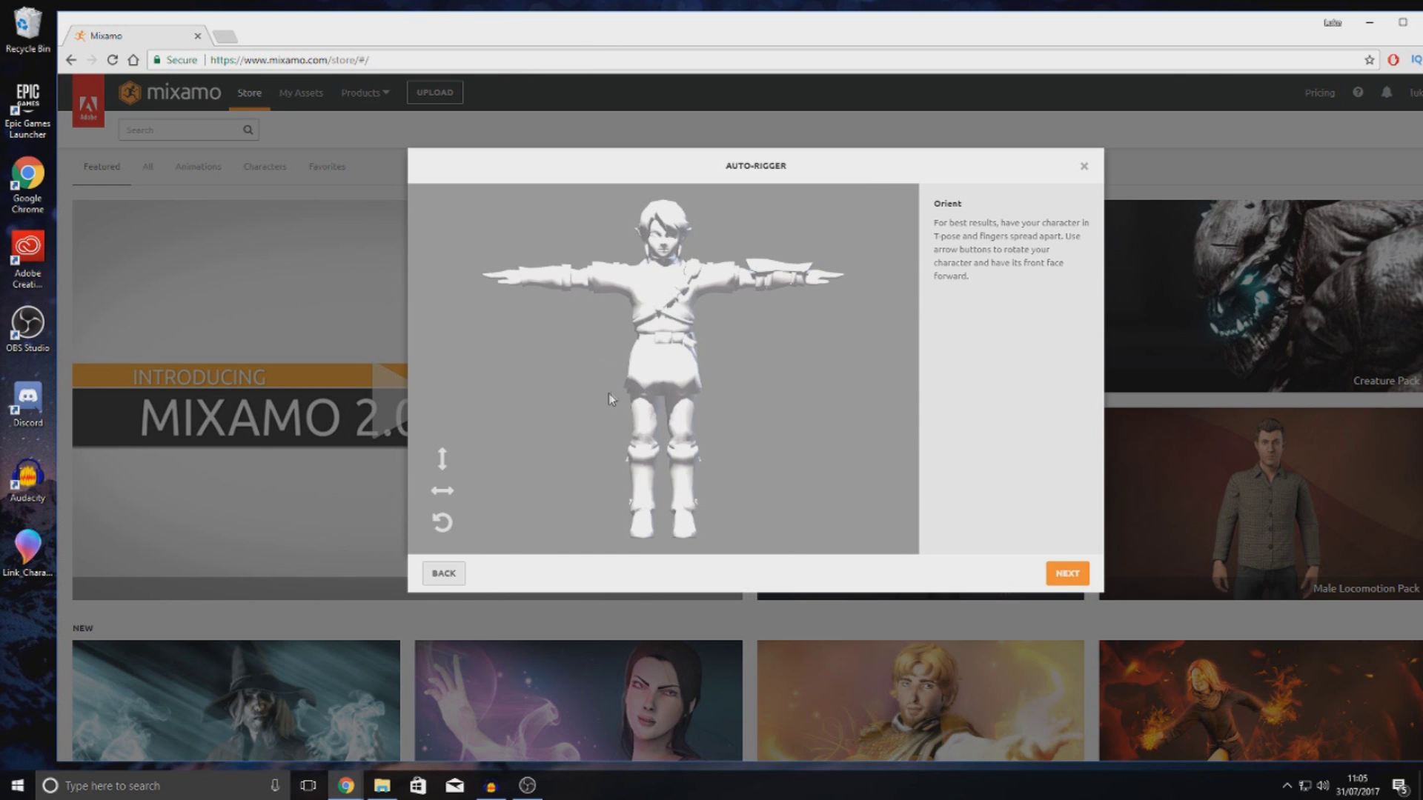
- Spin the character through full turns about the Y-axis to inspect it from every side
left_click(440, 492)
left_click(439, 492)
left_click(439, 492)
left_click(439, 492)
left_click(439, 492)
left_click(439, 492)
left_click(440, 492)
left_click(439, 492)
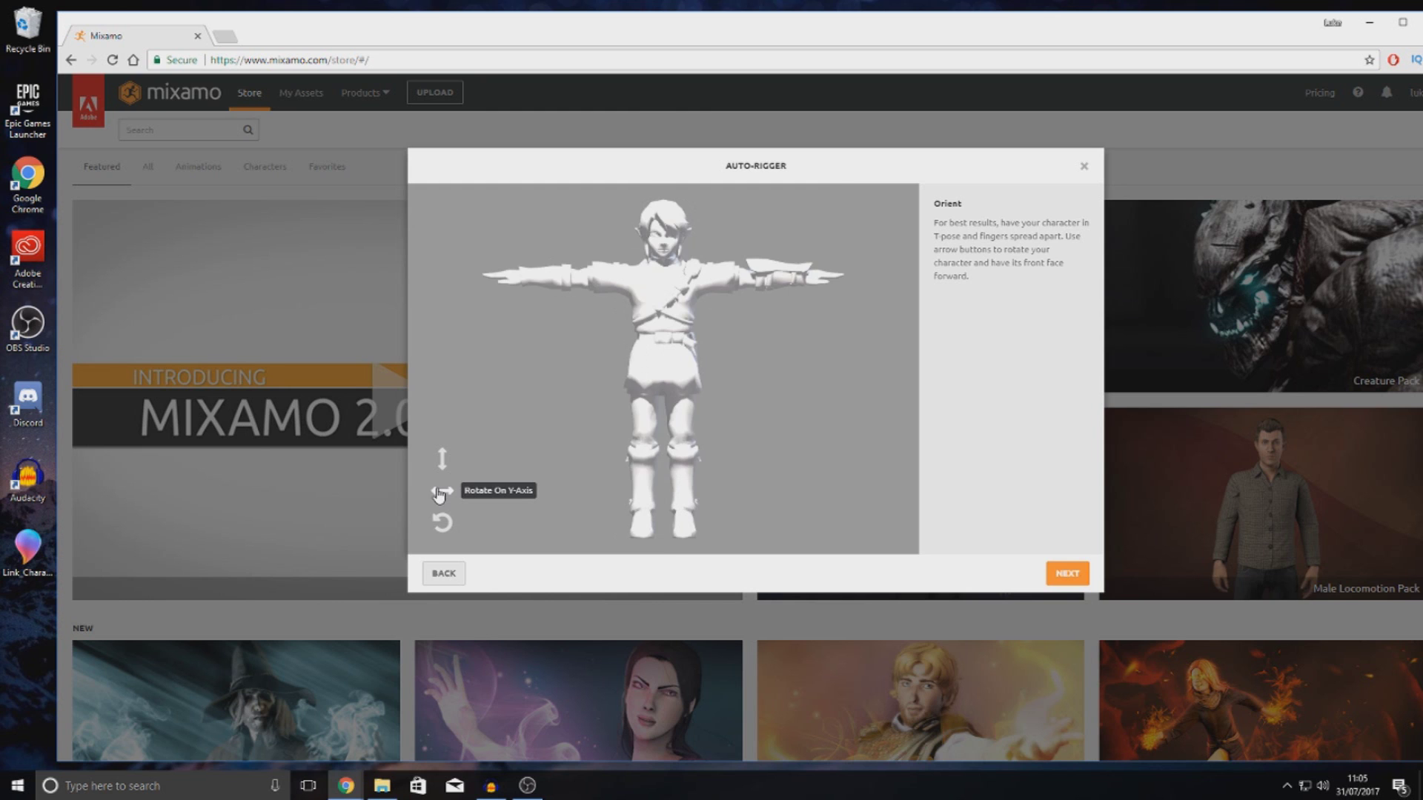
left_click(439, 492)
left_click(440, 492)
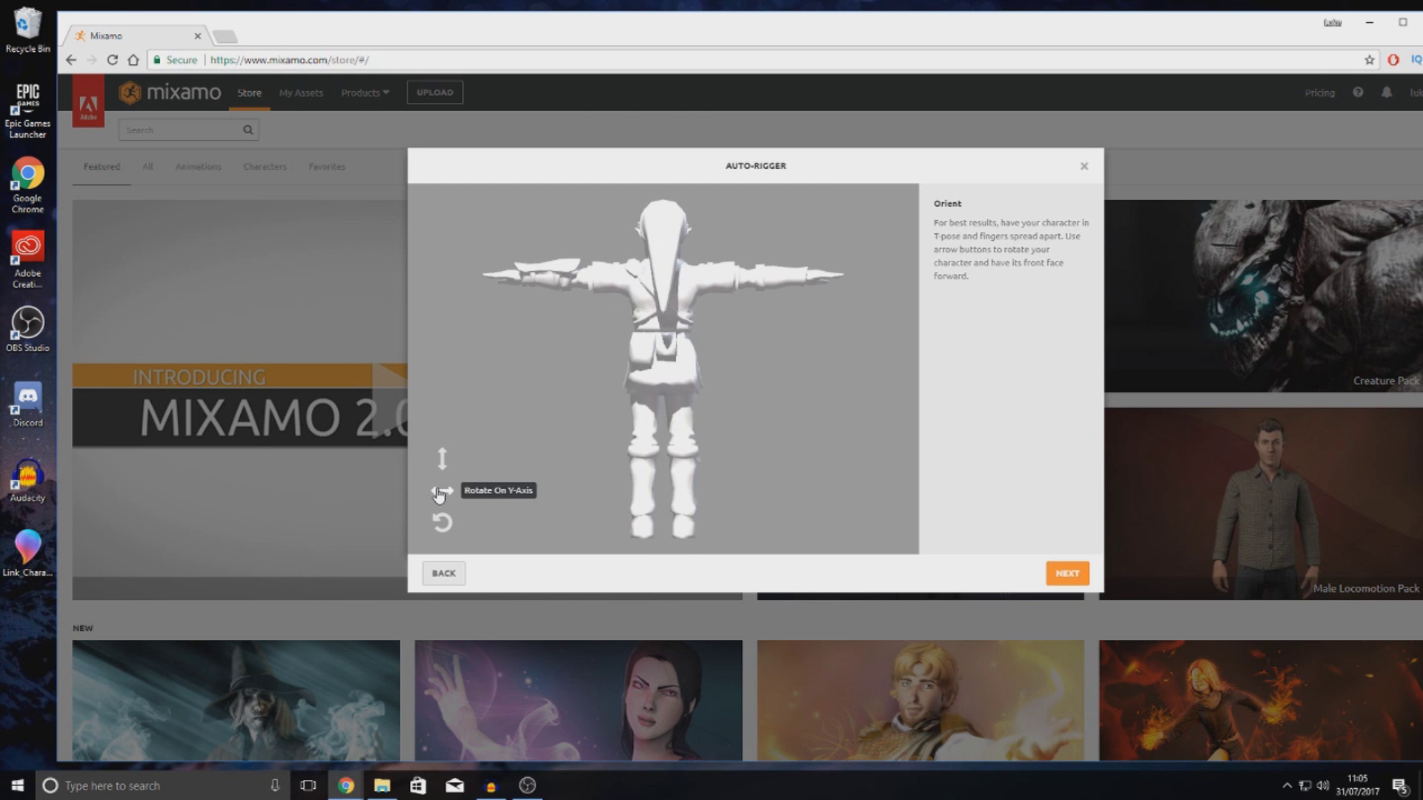
left_click(439, 492)
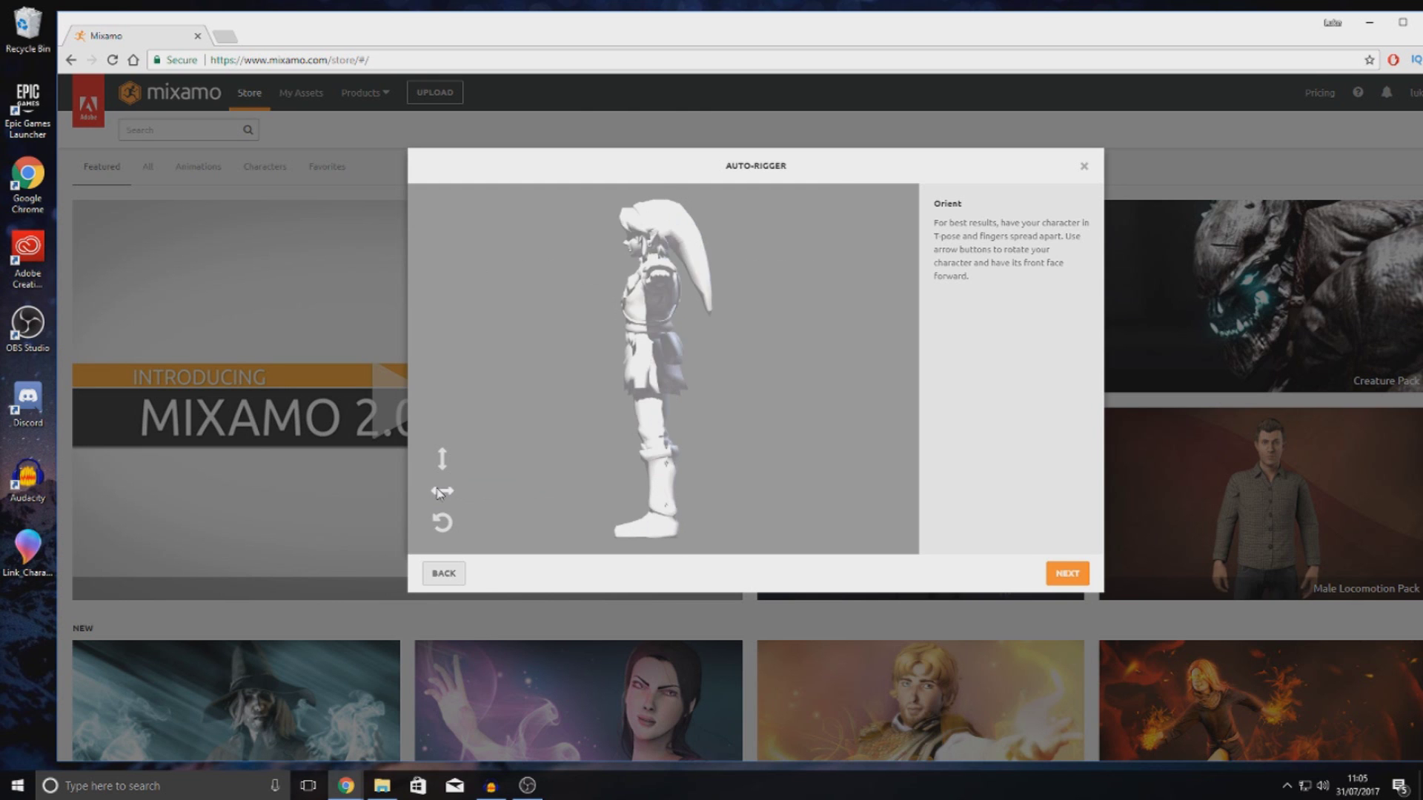
left_click(439, 491)
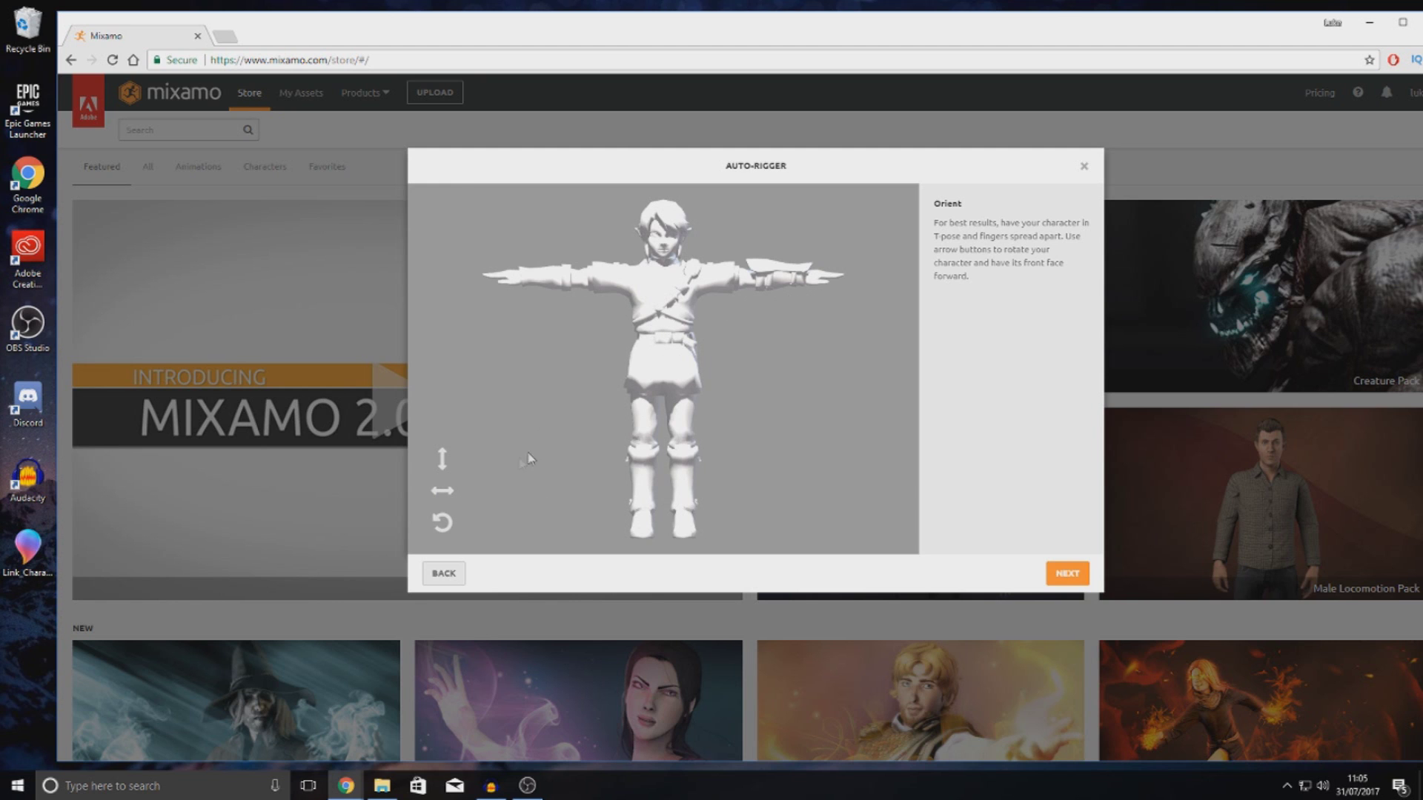
- Try the rotation controls for the other axes, then return the character to upright and facing forward
left_click(442, 524)
left_click(443, 524)
left_click(442, 523)
left_click(442, 524)
left_click(443, 492)
left_click(443, 492)
left_click(443, 492)
left_click(443, 492)
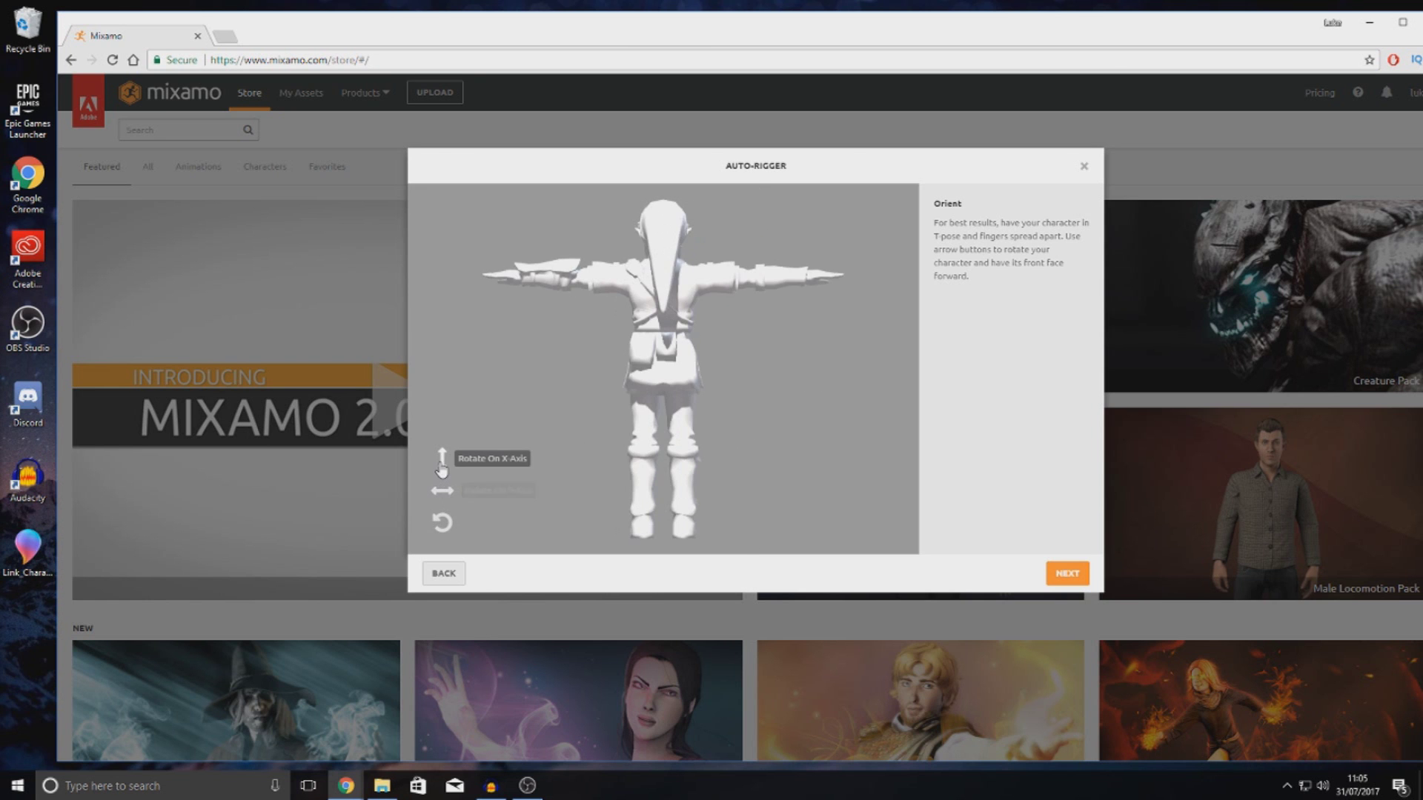
left_click(441, 459)
left_click(442, 490)
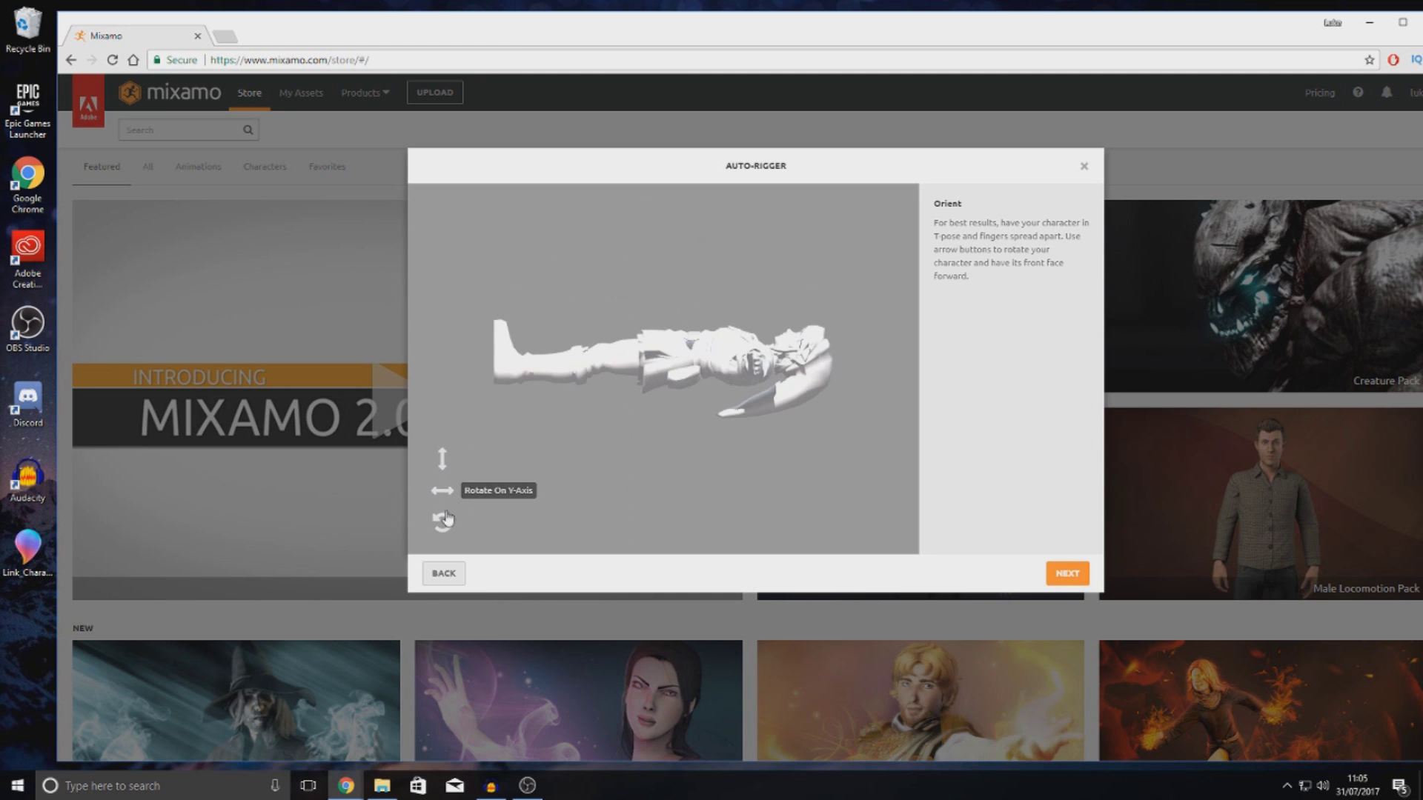
left_click(445, 523)
left_click(442, 491)
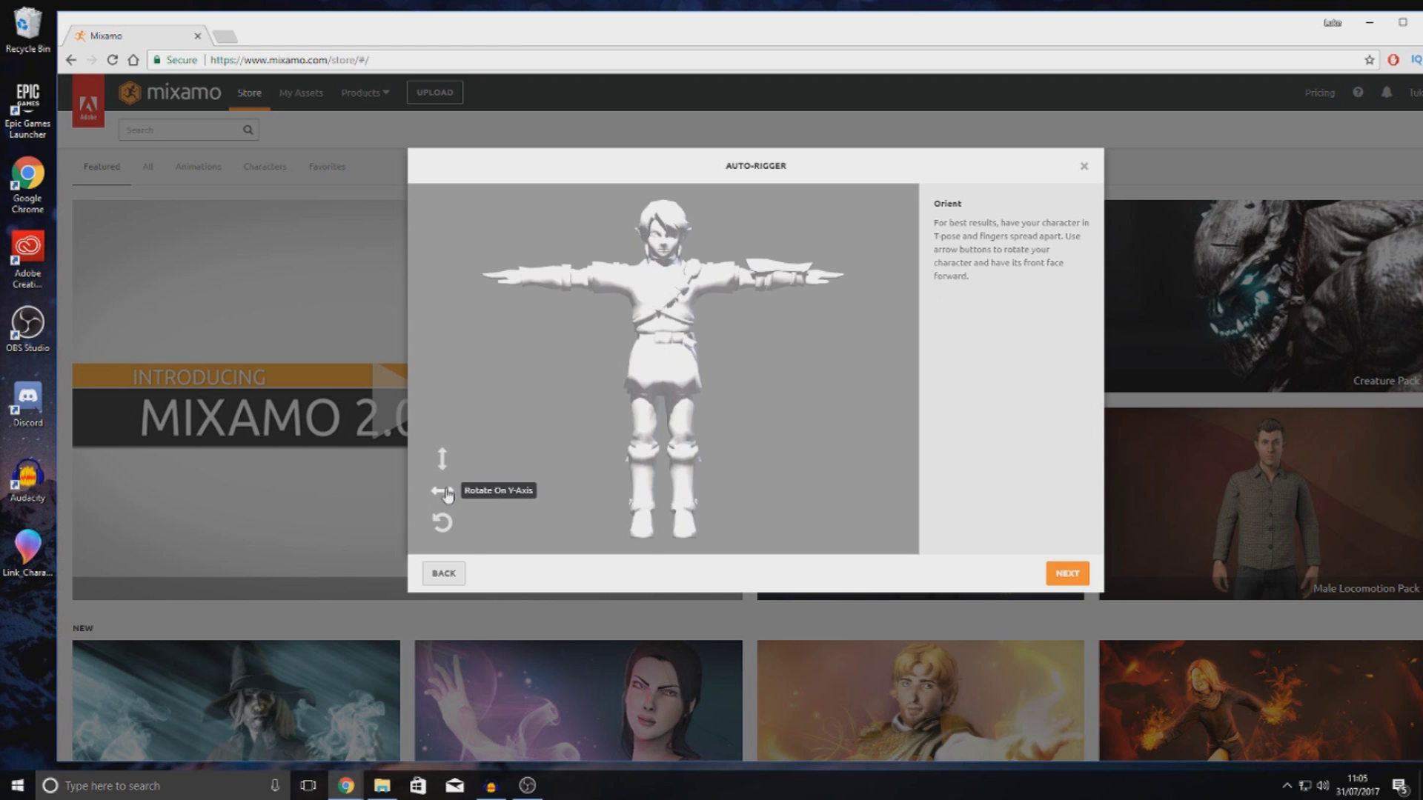
- Accept the front-facing orientation and place the chin marker on the character's chin
left_click(1067, 572)
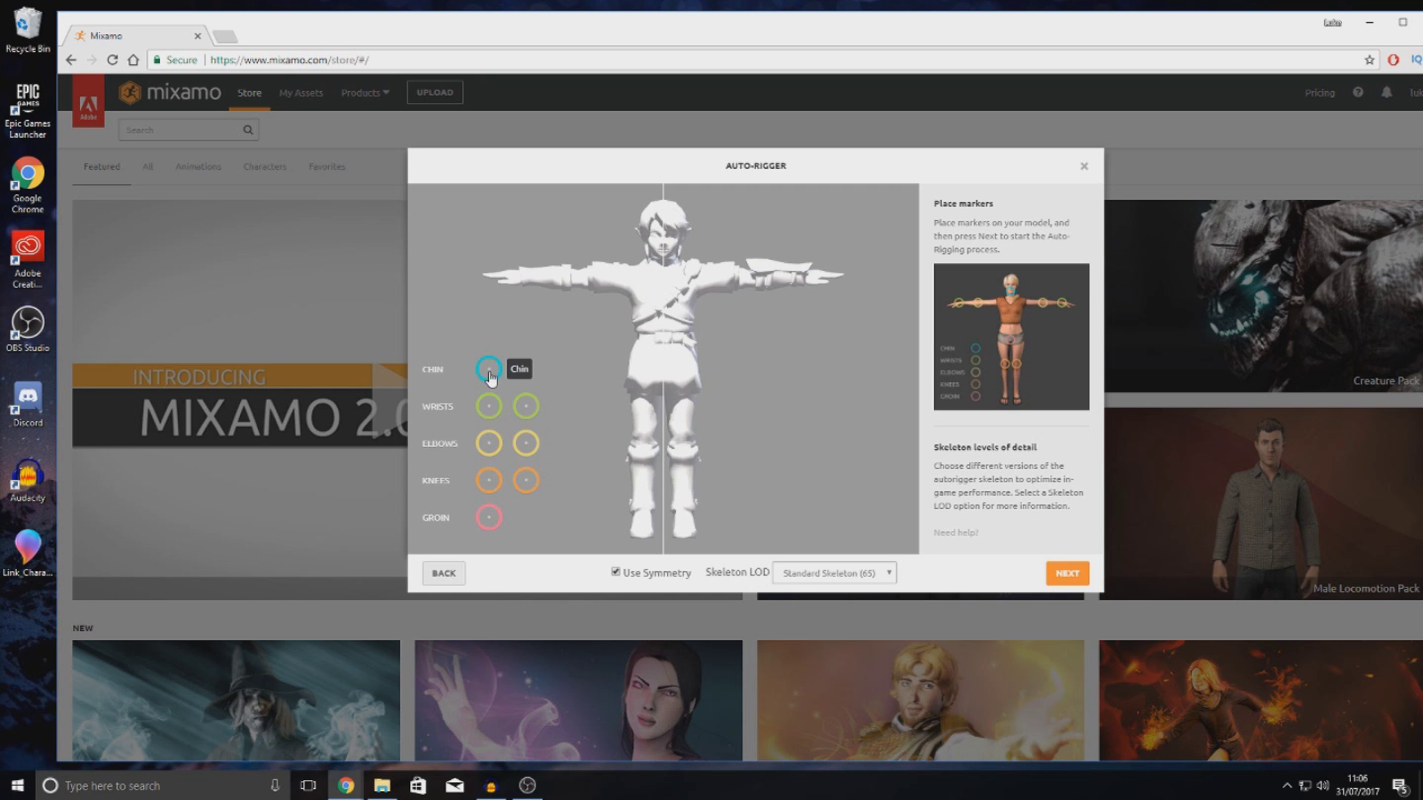
left_click_drag(489, 375, 664, 259)
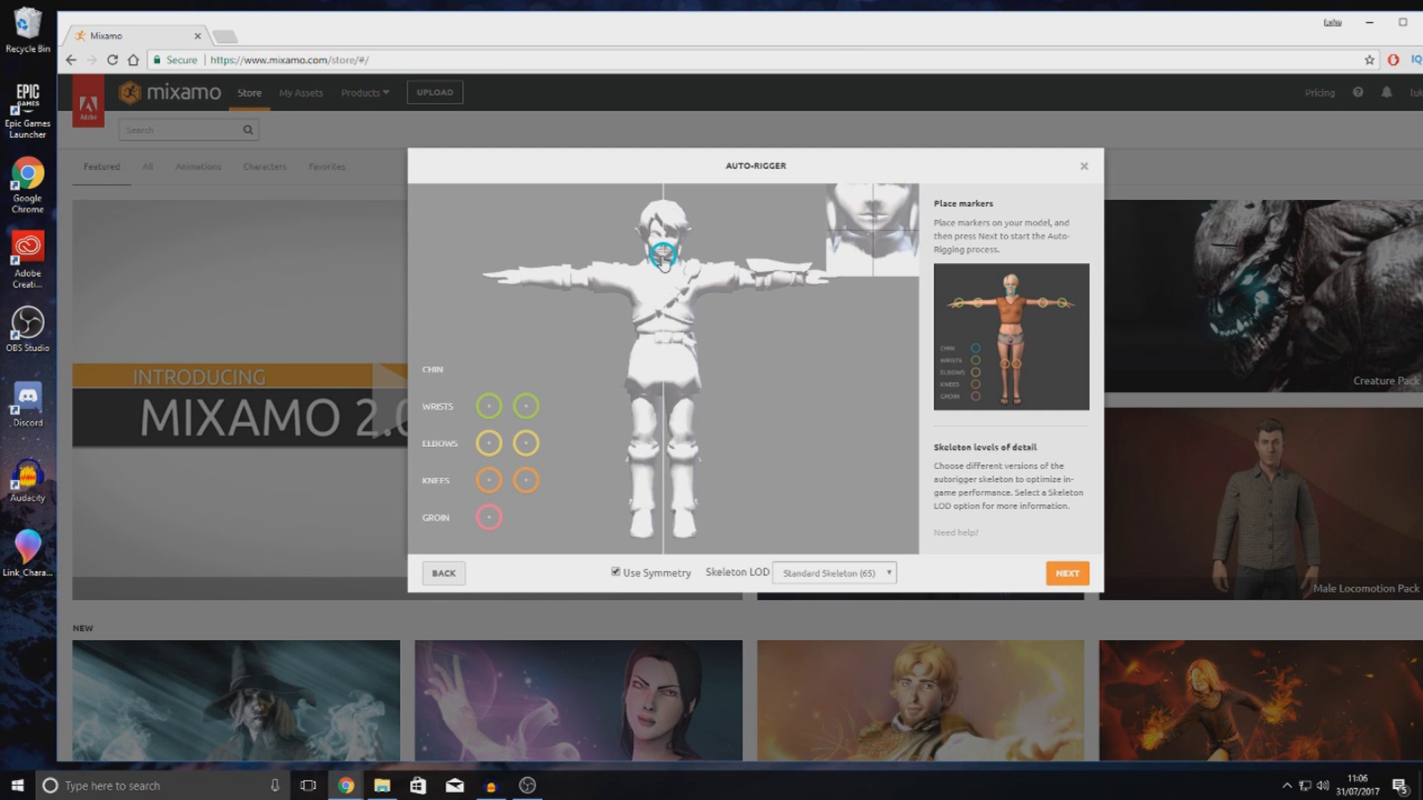
left_click_drag(664, 260, 664, 257)
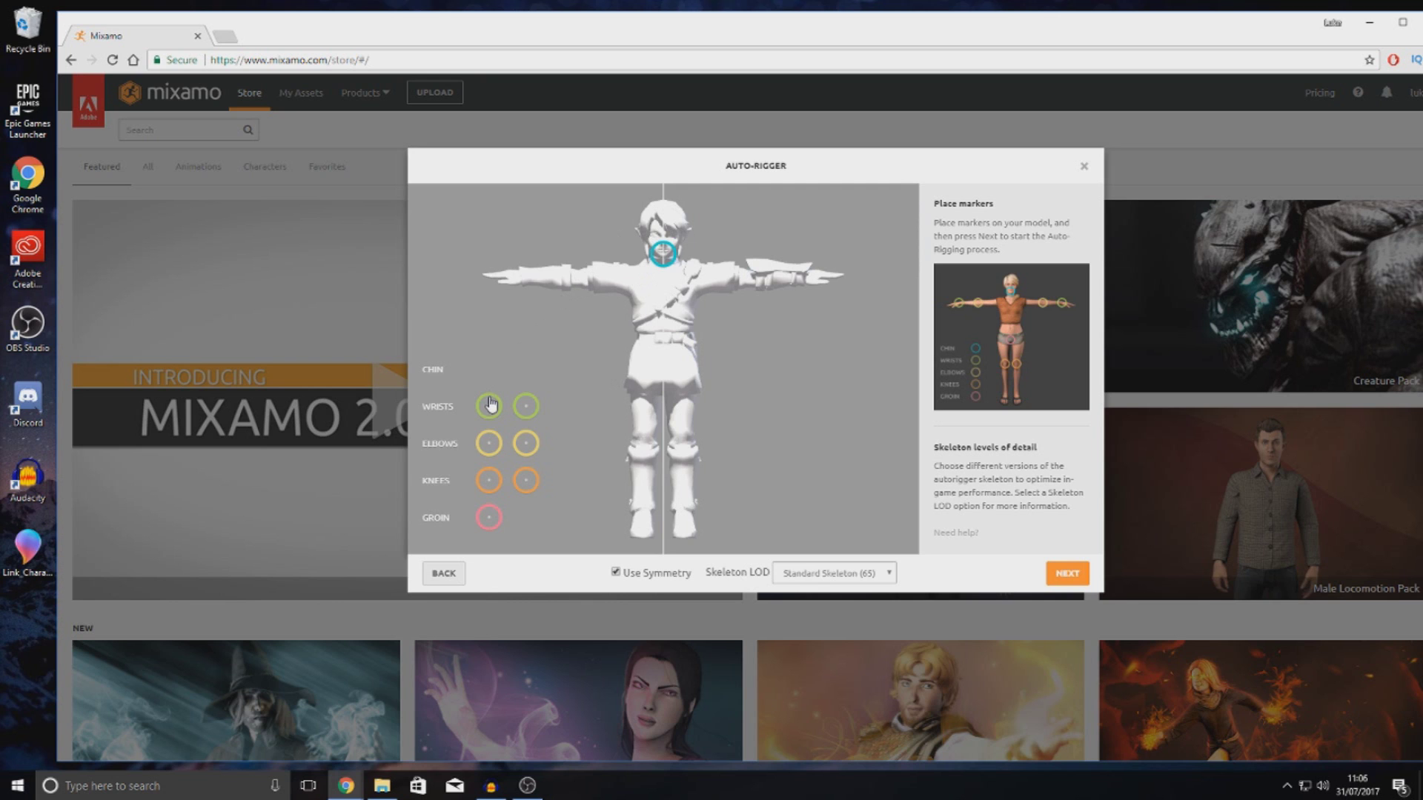
- Place the wrist, elbow, knee and groin markers on the character with symmetry on, and start auto-rigging with Standard Skeleton (65)
mouse_move(488, 407)
left_mouse_down()
mouse_move(510, 365)
mouse_move(575, 333)
mouse_move(620, 326)
mouse_move(644, 352)
mouse_move(571, 344)
mouse_move(518, 280)
mouse_move(532, 377)
left_mouse_up()
left_click(616, 573)
mouse_move(532, 374)
left_mouse_down()
mouse_move(522, 409)
mouse_move(553, 408)
left_mouse_up()
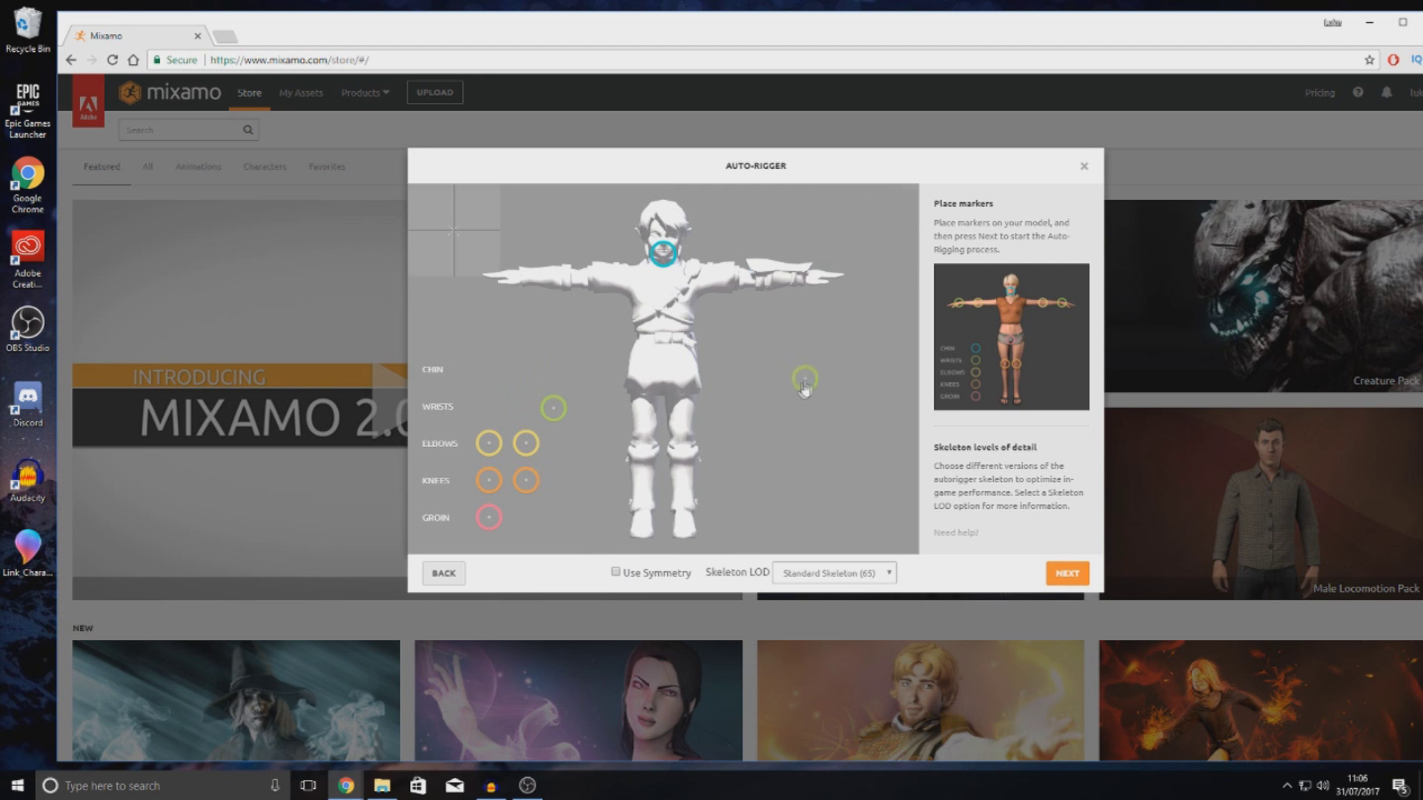
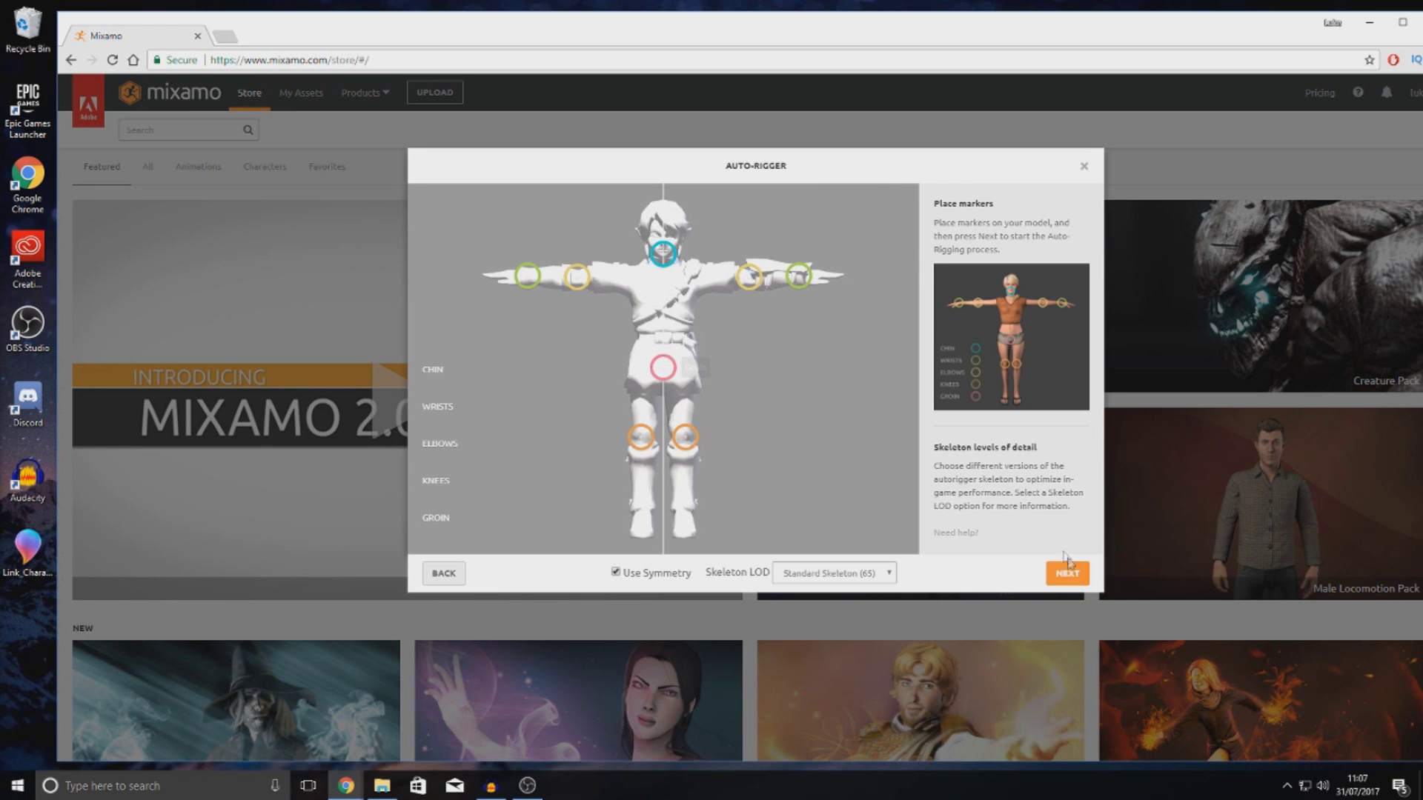
left_click(1072, 578)
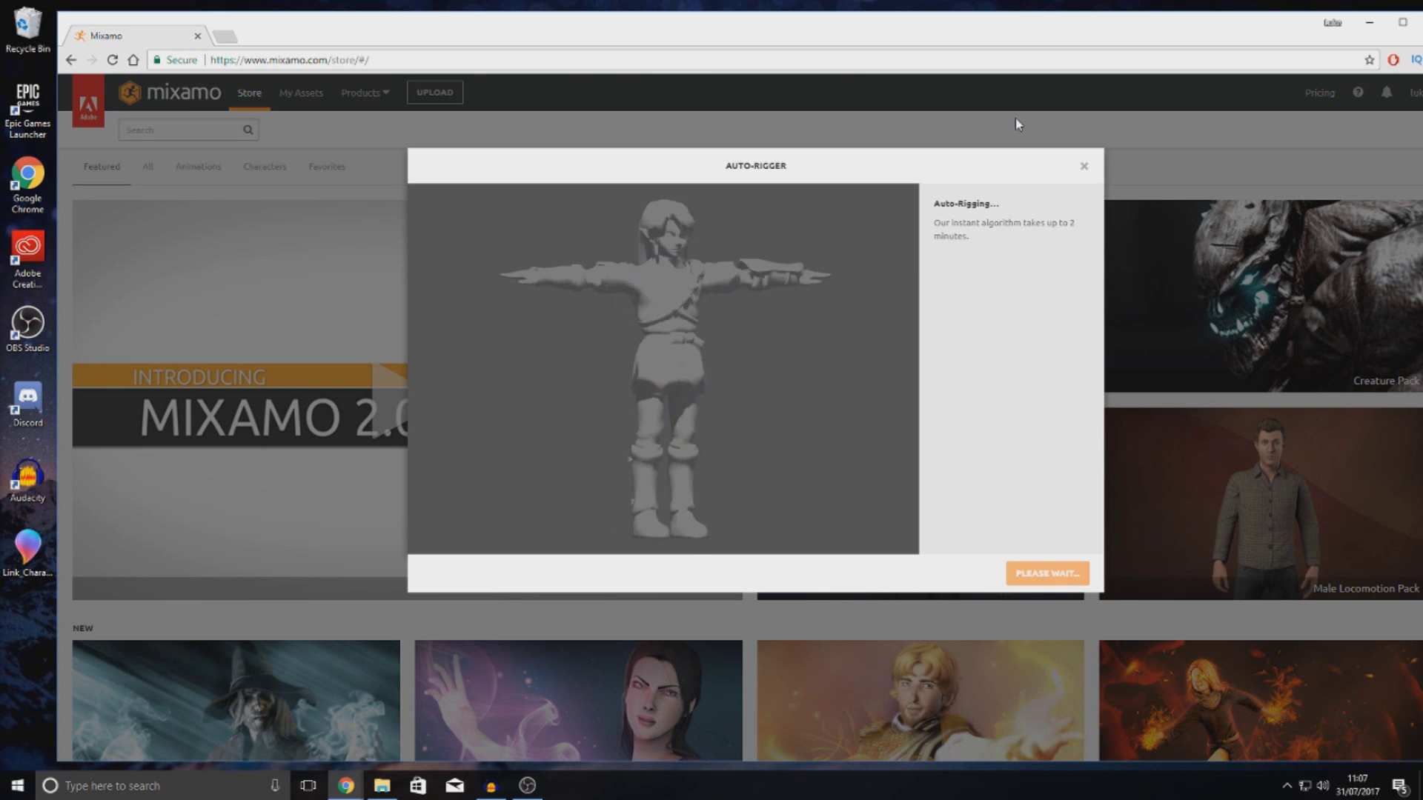
- Review the auto-rigged character from several sides in the maximized window, accept it, and continue to animating it
left_click_drag(965, 48, 899, 1)
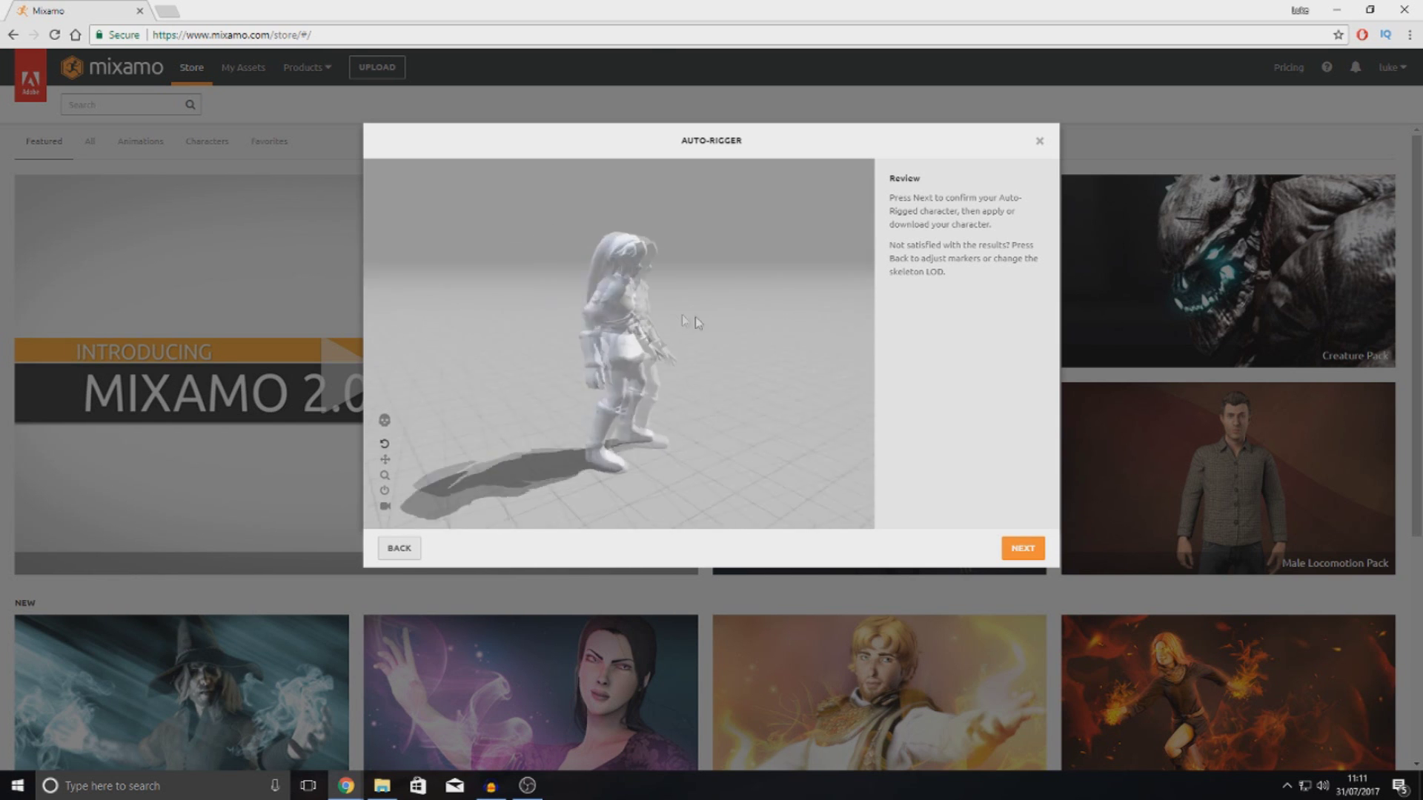
left_click_drag(613, 370, 699, 441)
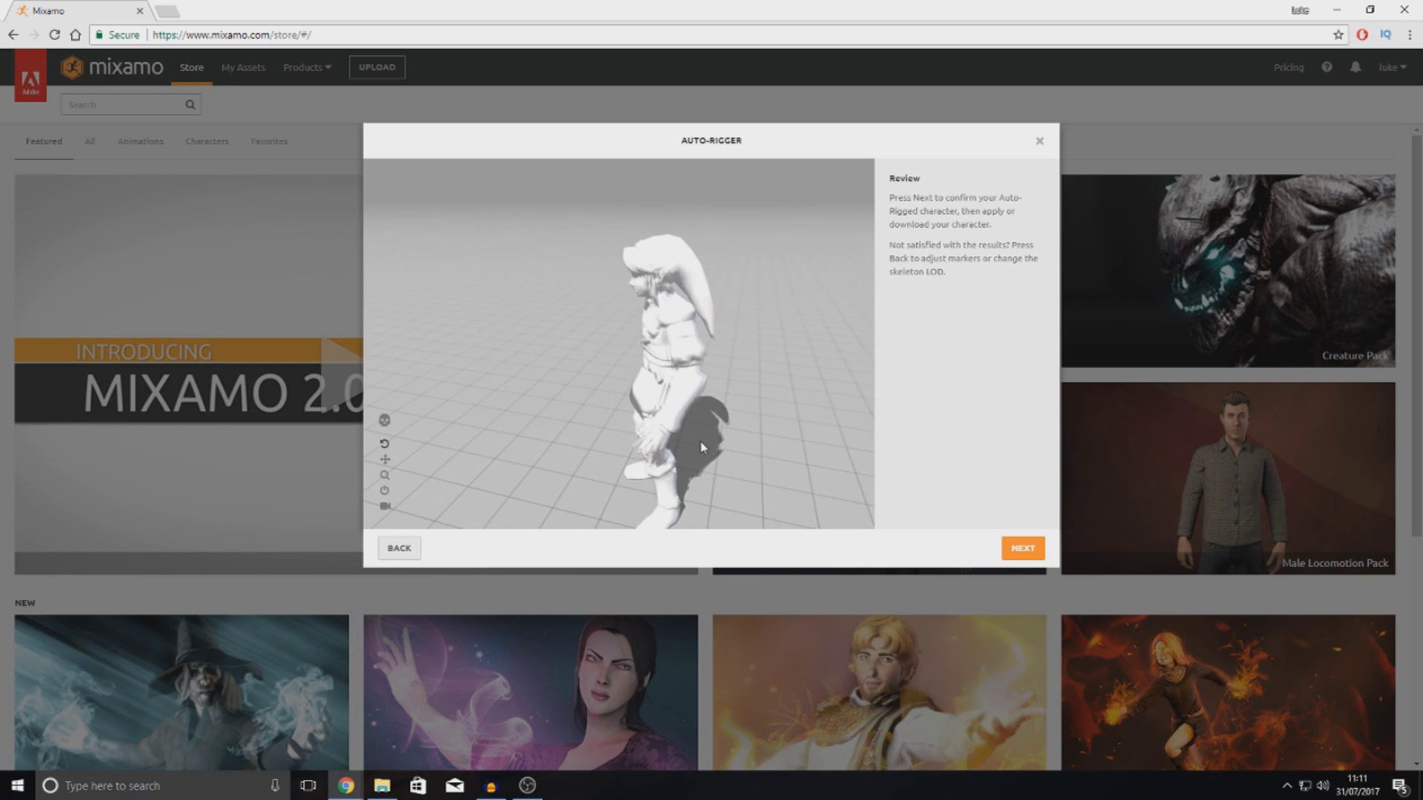
left_click(1033, 552)
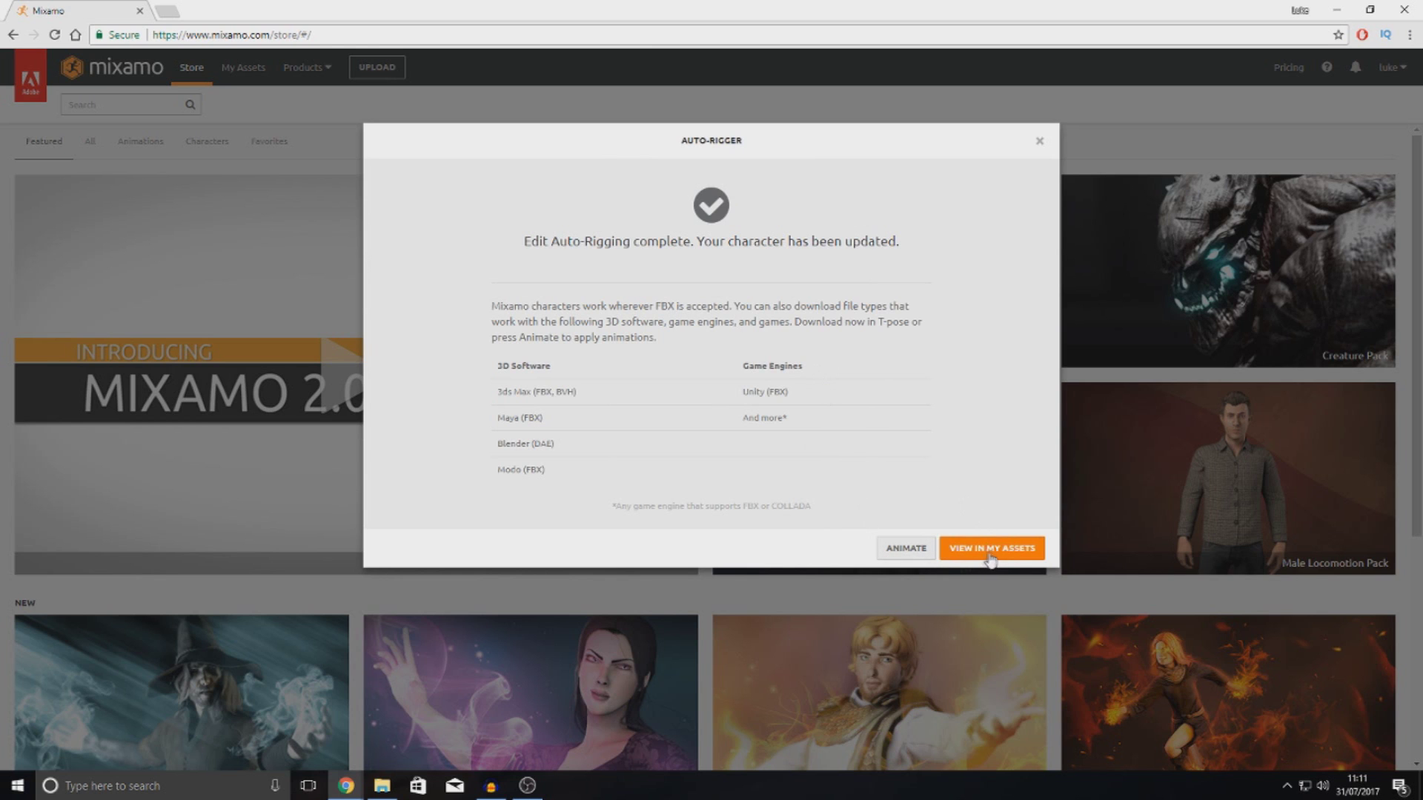
left_click(905, 549)
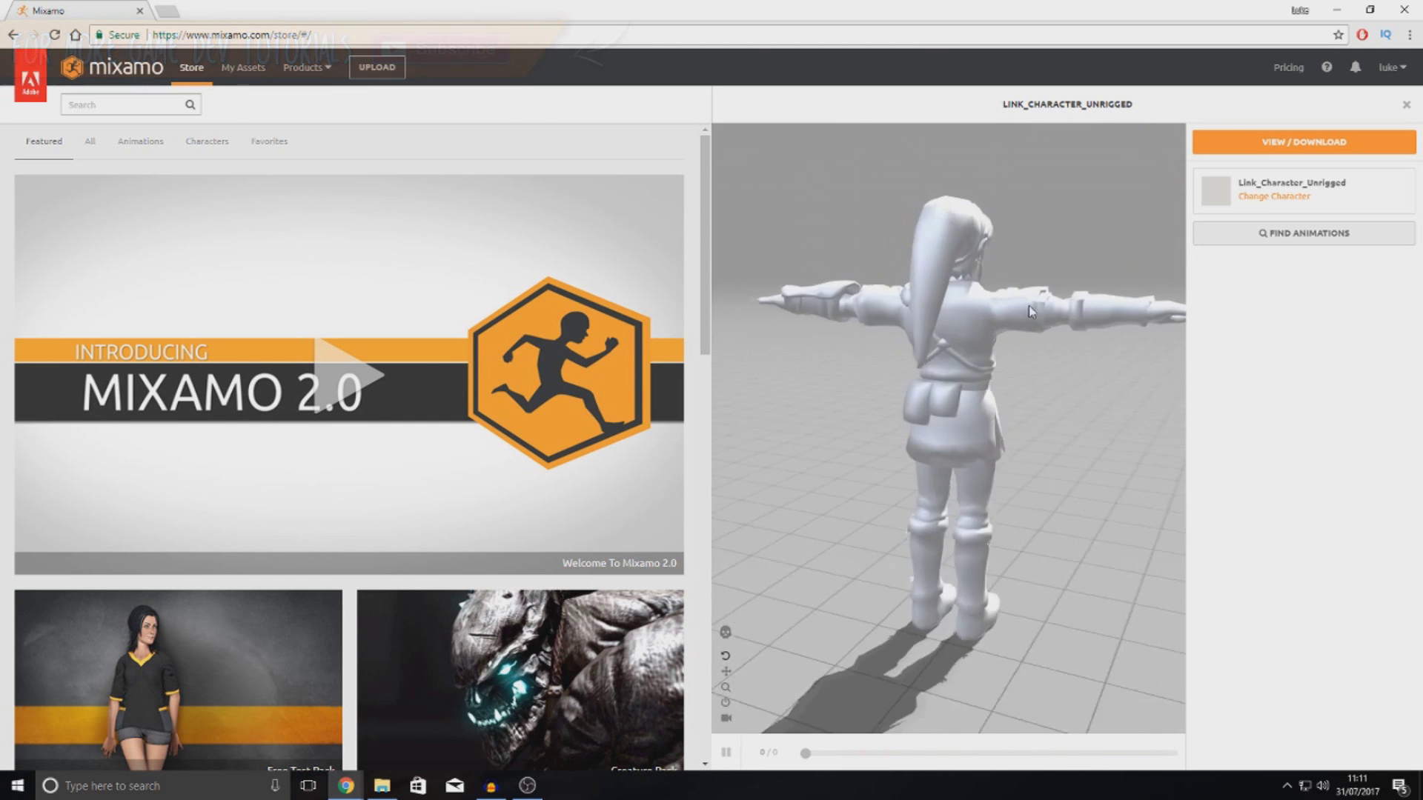
left_click_drag(799, 304, 686, 328)
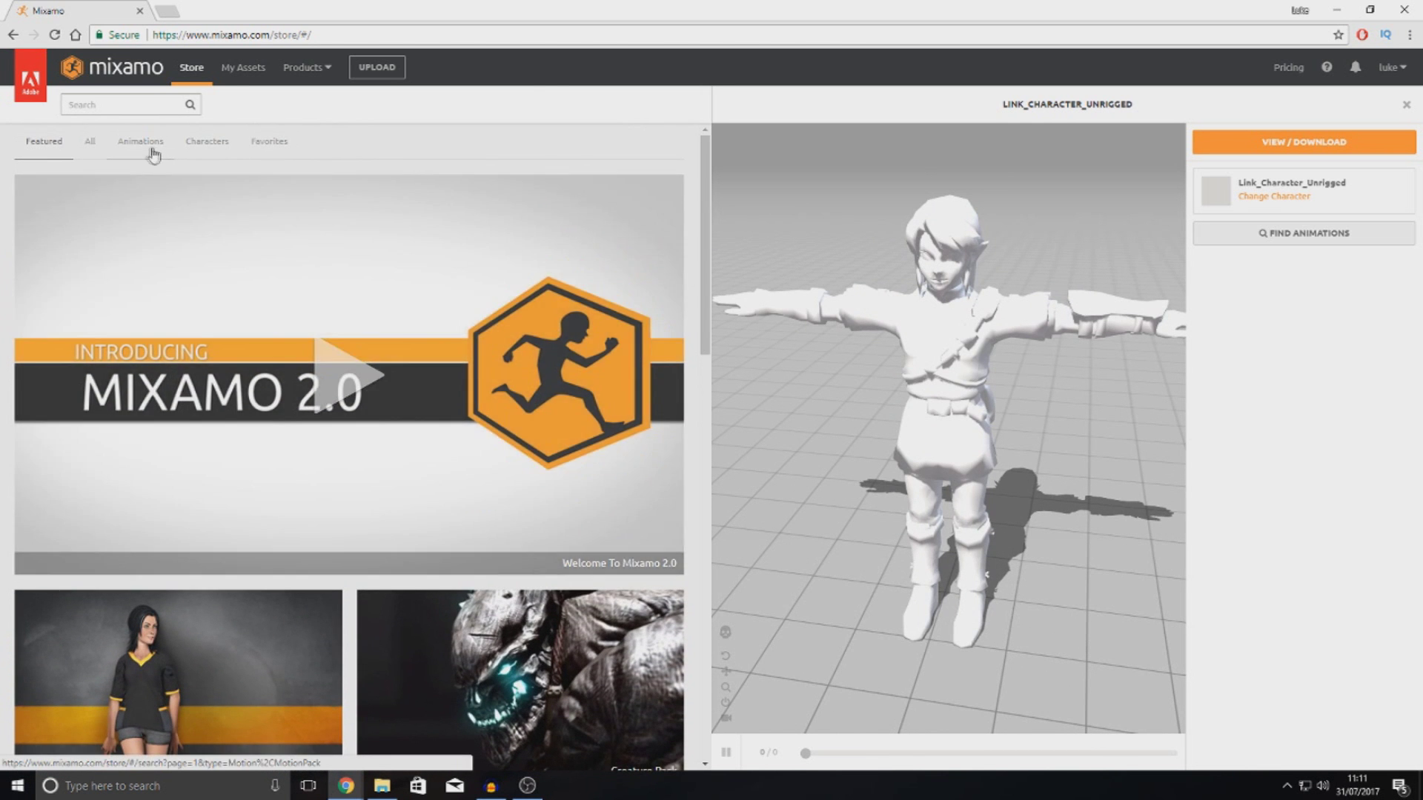
- Browse the store's animations for the character and return to the featured packs
left_click(149, 150)
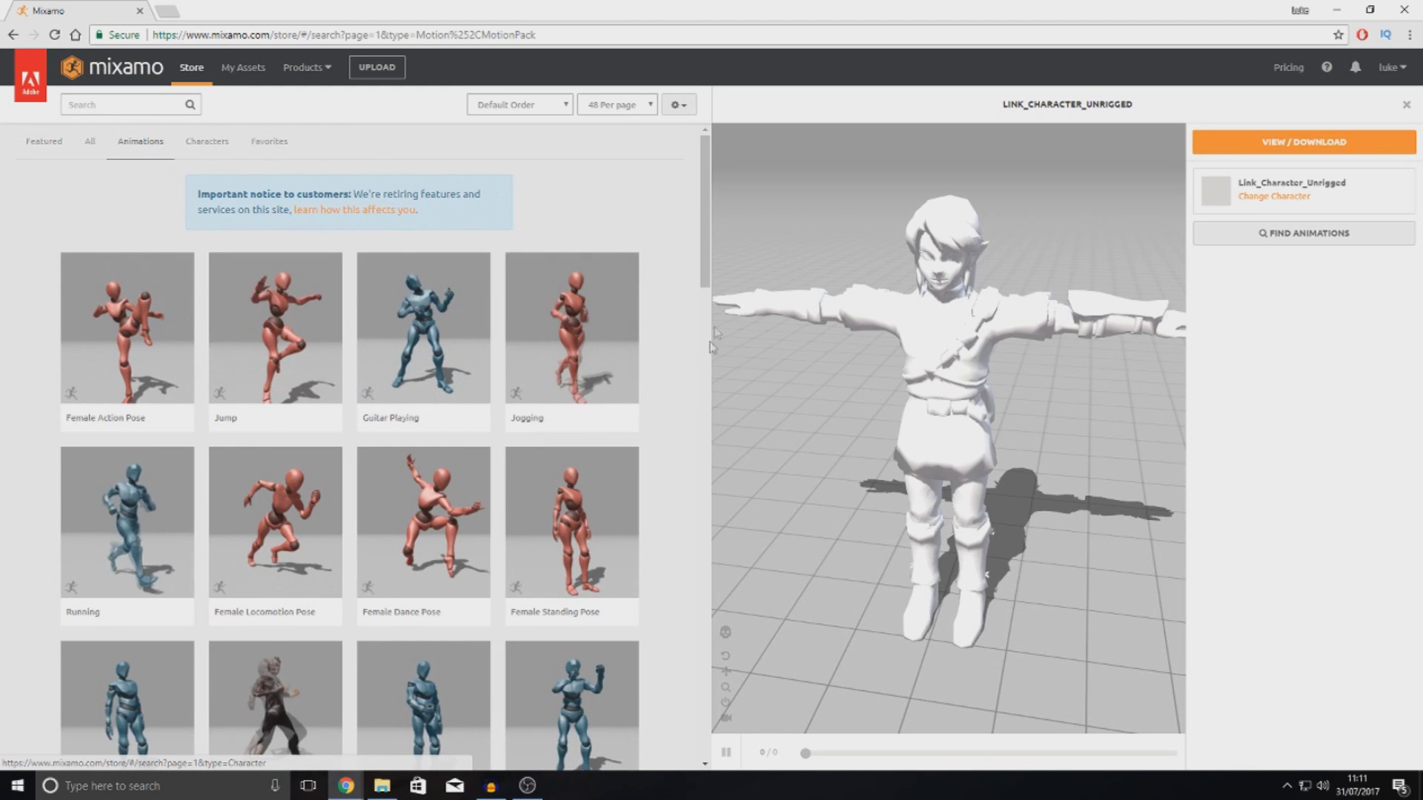
left_click_drag(707, 278, 728, 603)
left_click_drag(701, 489, 79, 172)
left_click(45, 152)
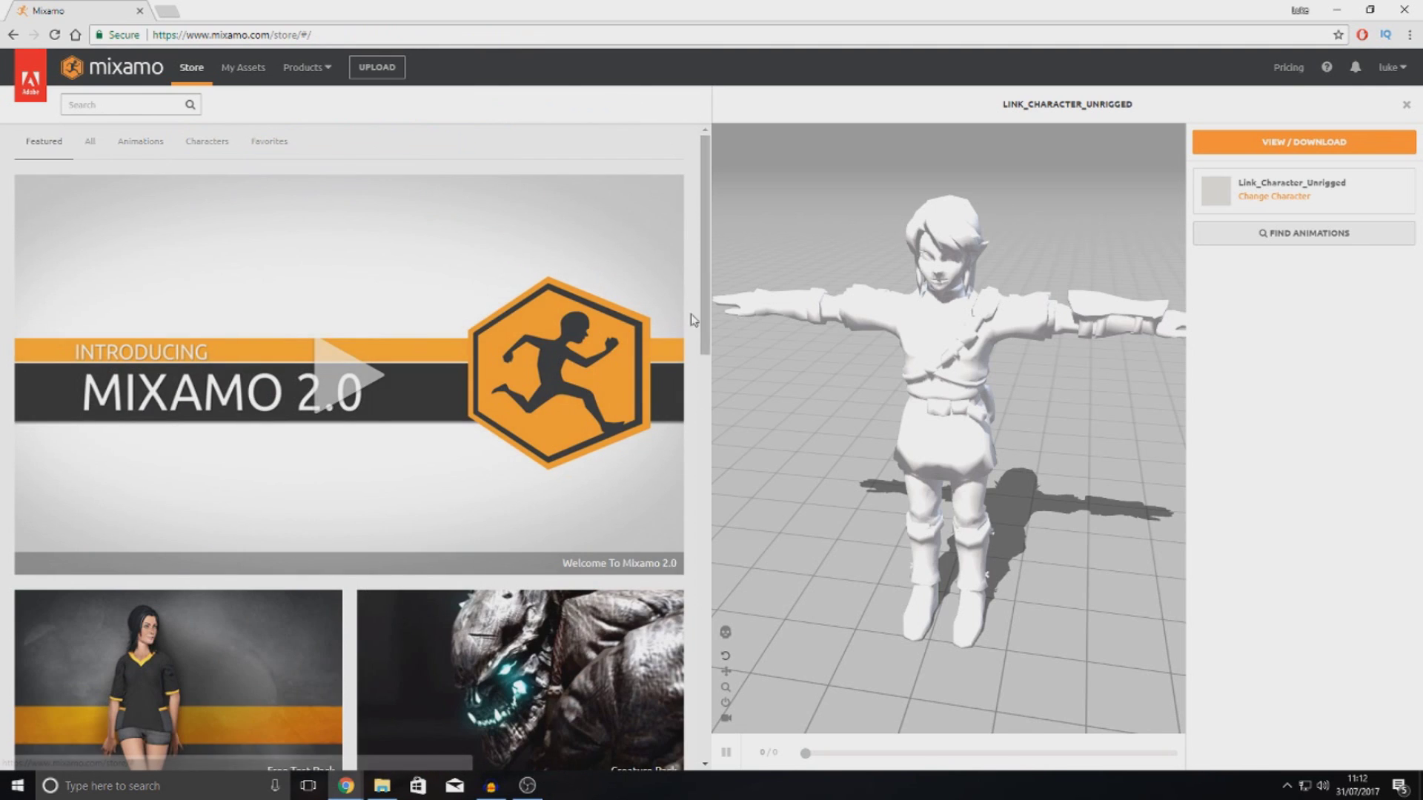
- Apply the Pro Sword And Shield Pack from the featured packs to the Link character
left_click_drag(706, 314, 741, 697)
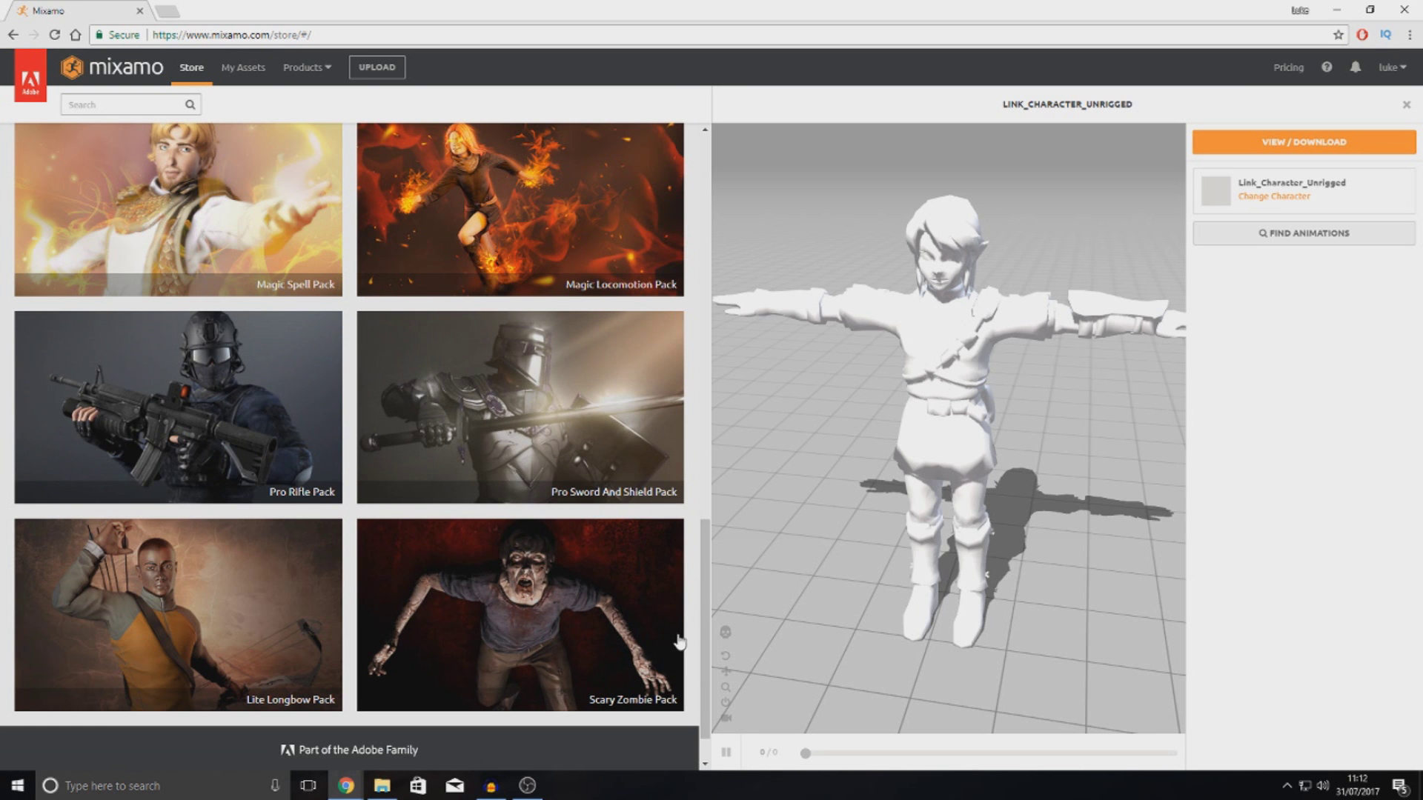
scroll(675, 642, "up", 8)
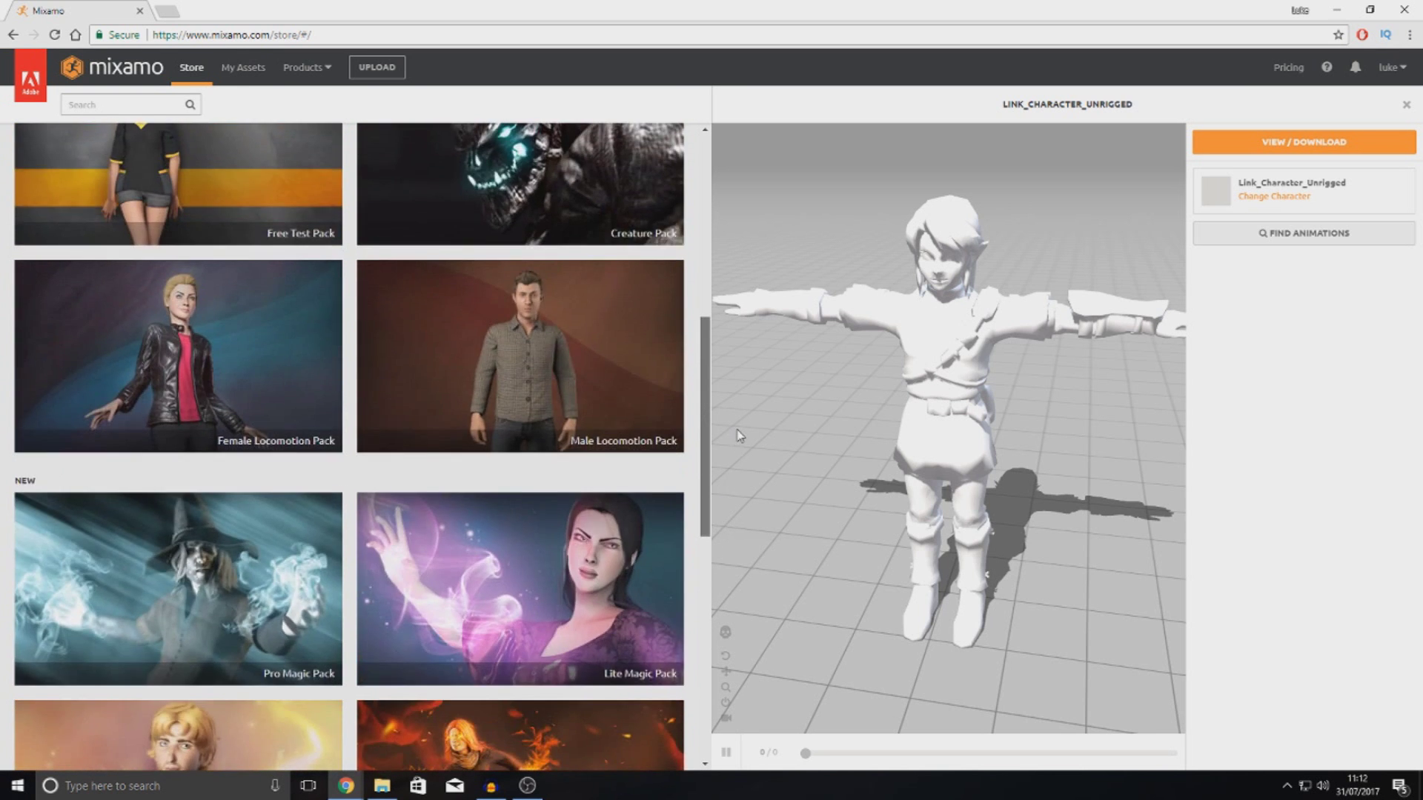
scroll(724, 385, "up", 3)
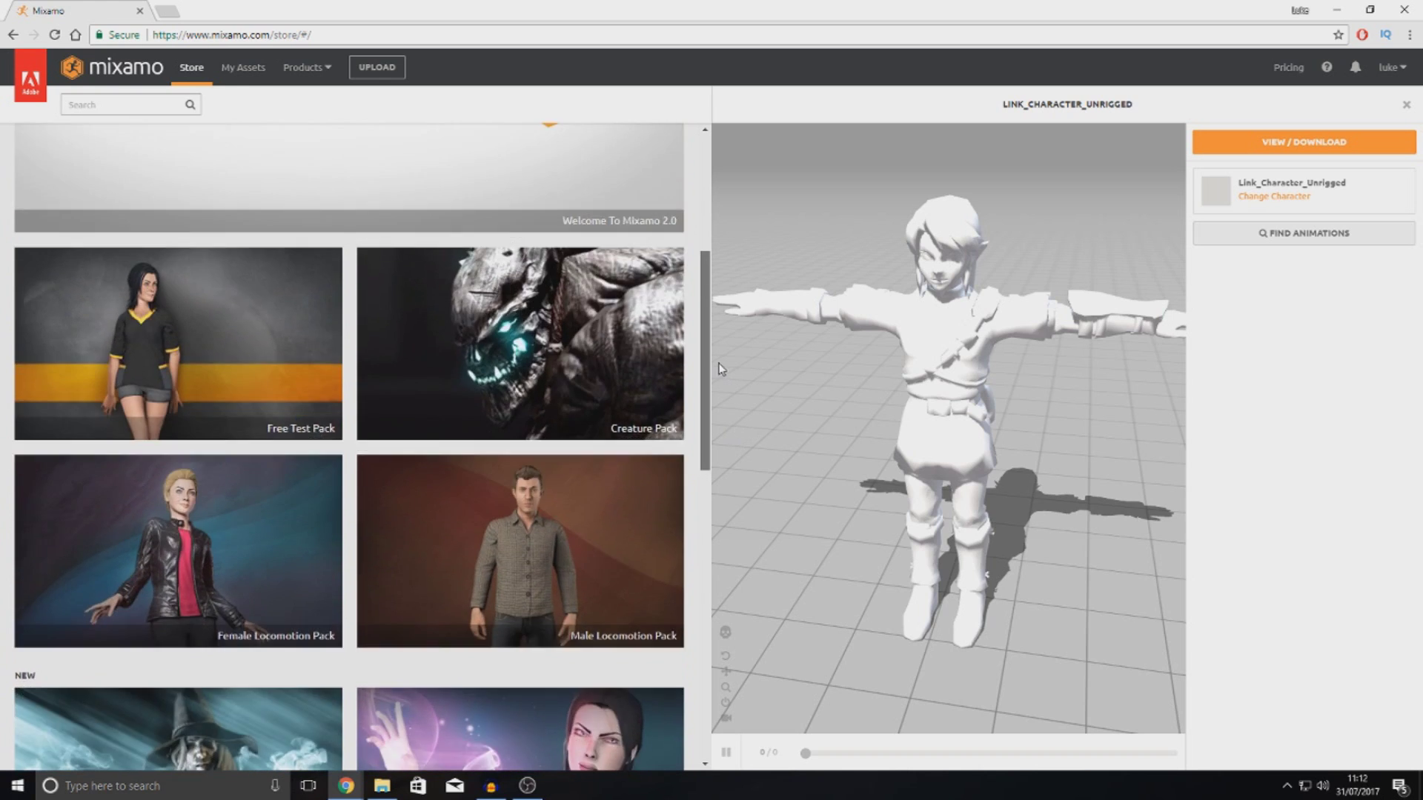
left_click_drag(704, 363, 696, 639)
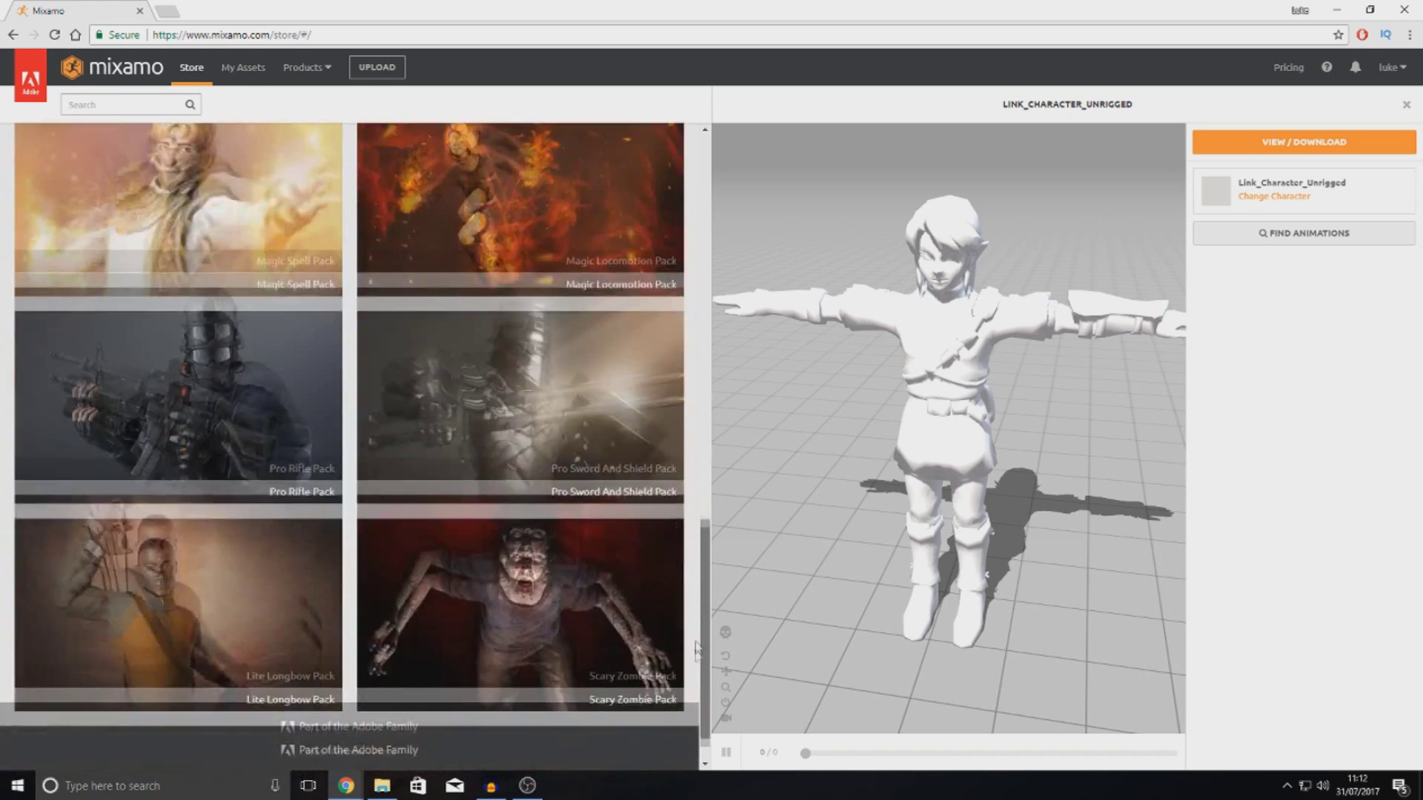
left_click(522, 392)
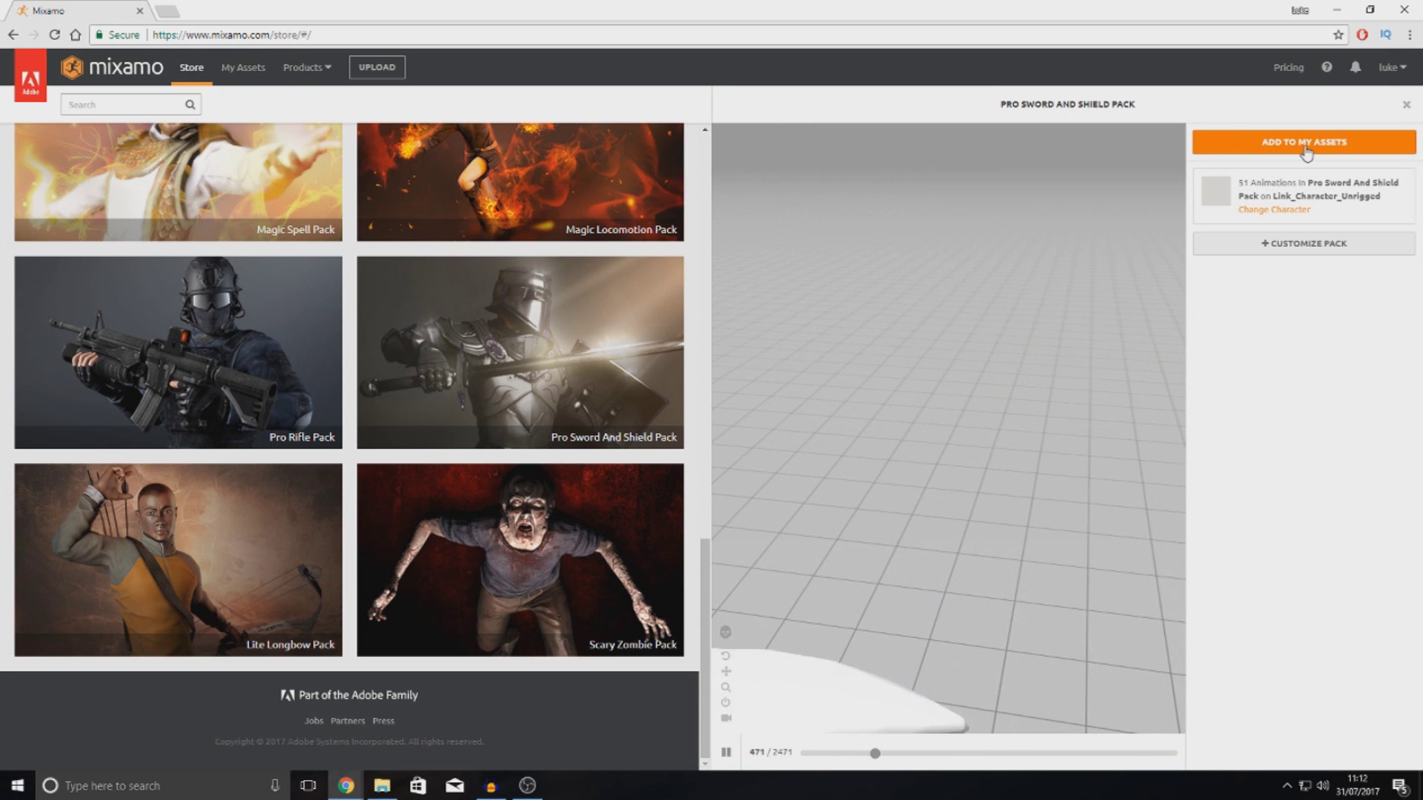
- Open the Pro Sword And Shield Pack for customization and try mirroring the Sword And Shield Walk animation
left_click(1284, 245)
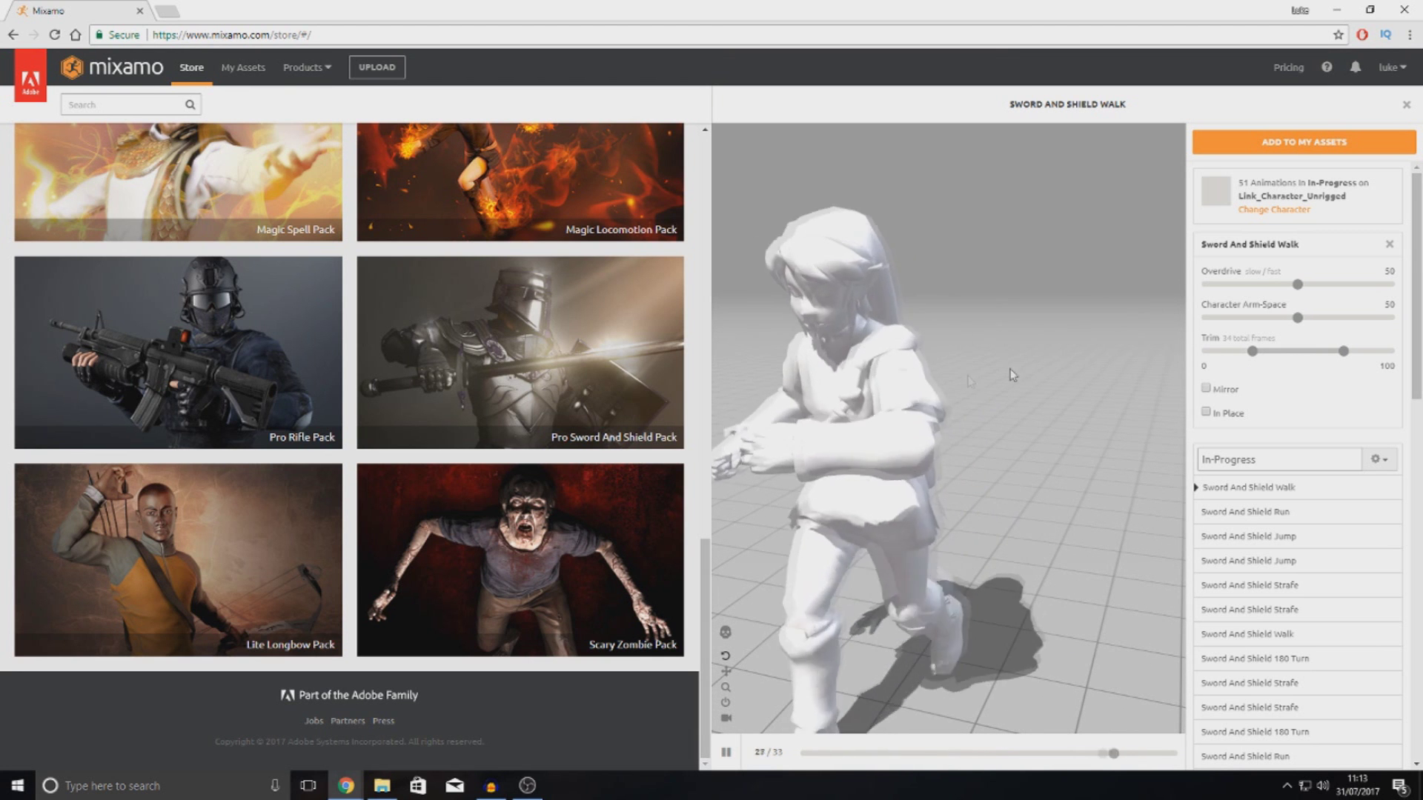
left_click(1206, 393)
left_click(1207, 391)
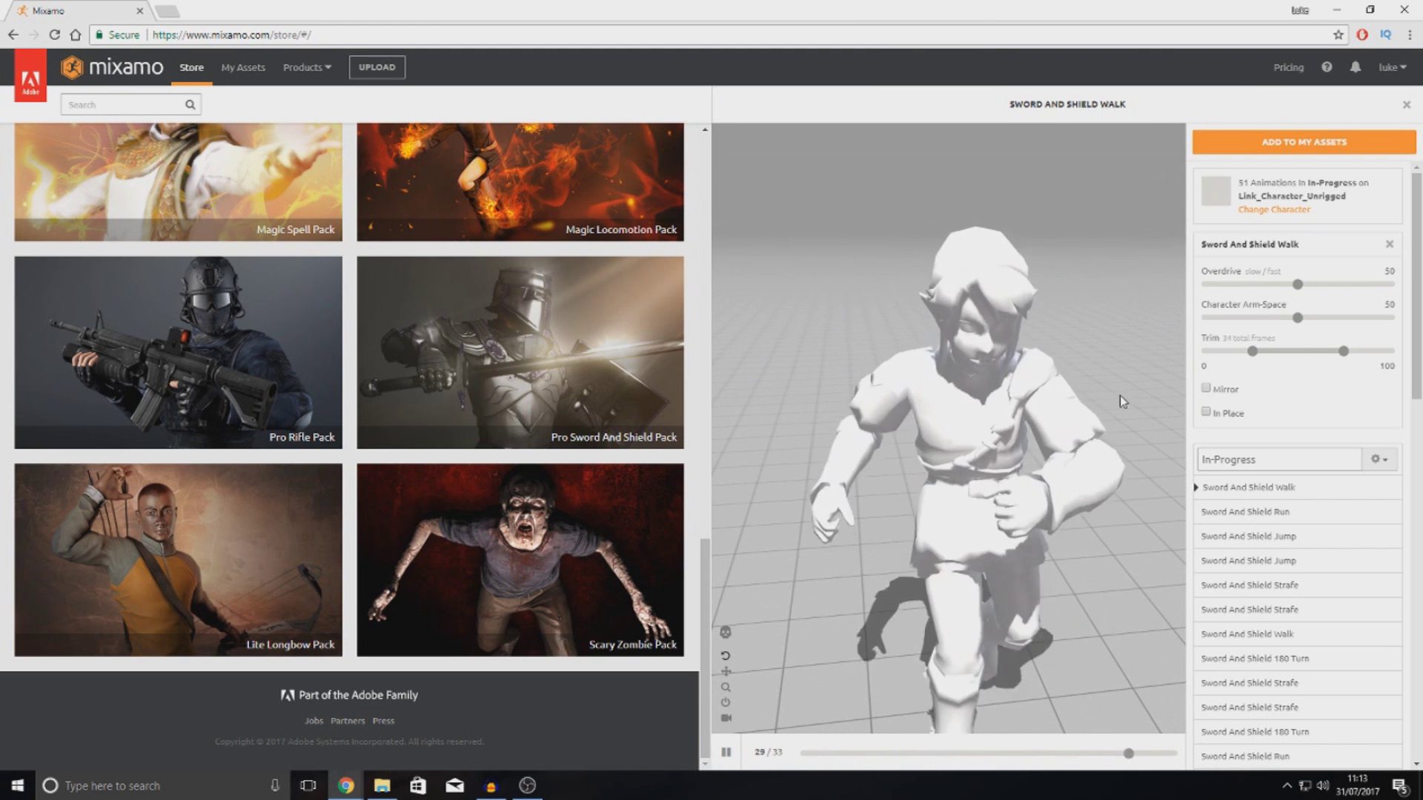
- Make the Sword And Shield Walk animation play in place and check the character's motion from the side
left_click(1206, 413)
left_click_drag(911, 399, 1000, 389)
left_click(1205, 412)
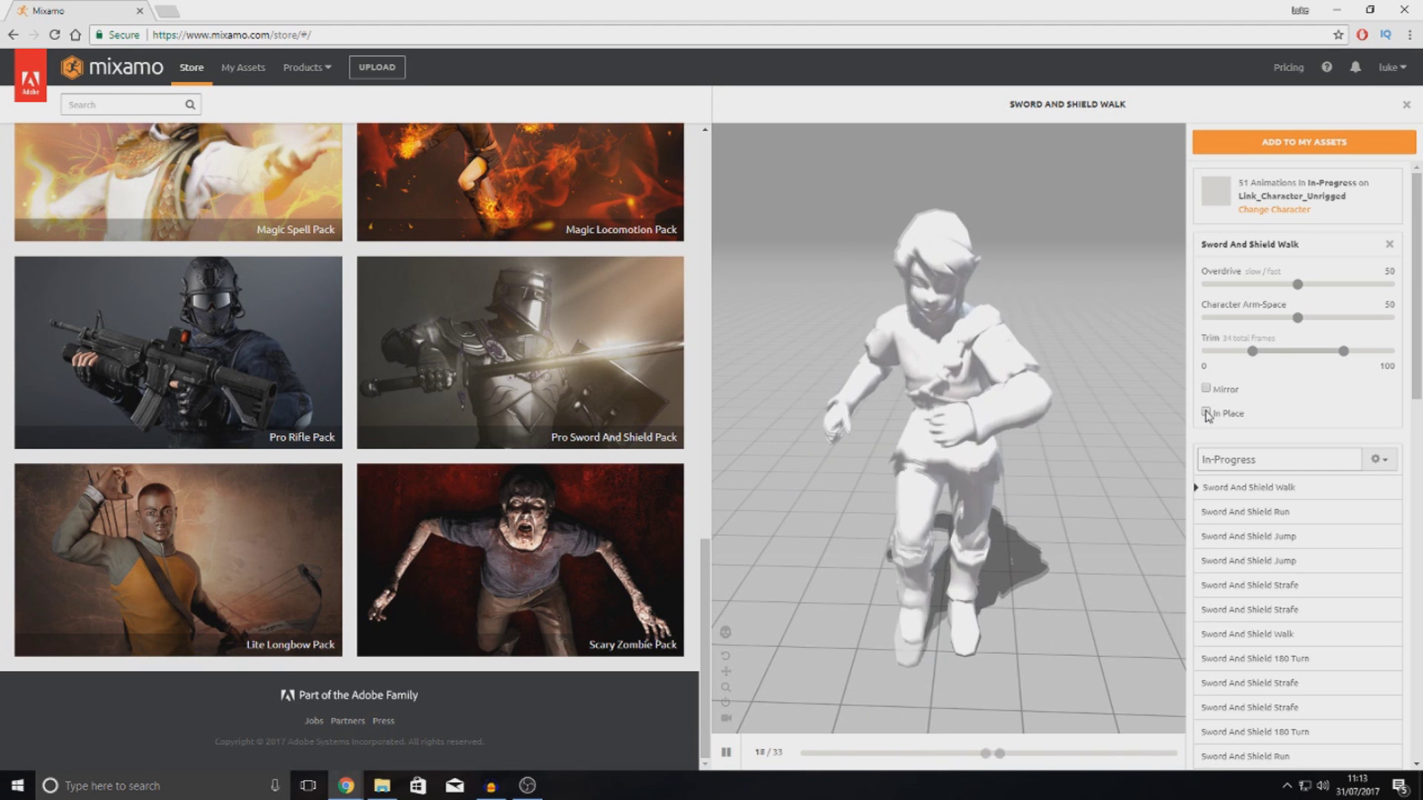
left_click(1206, 412)
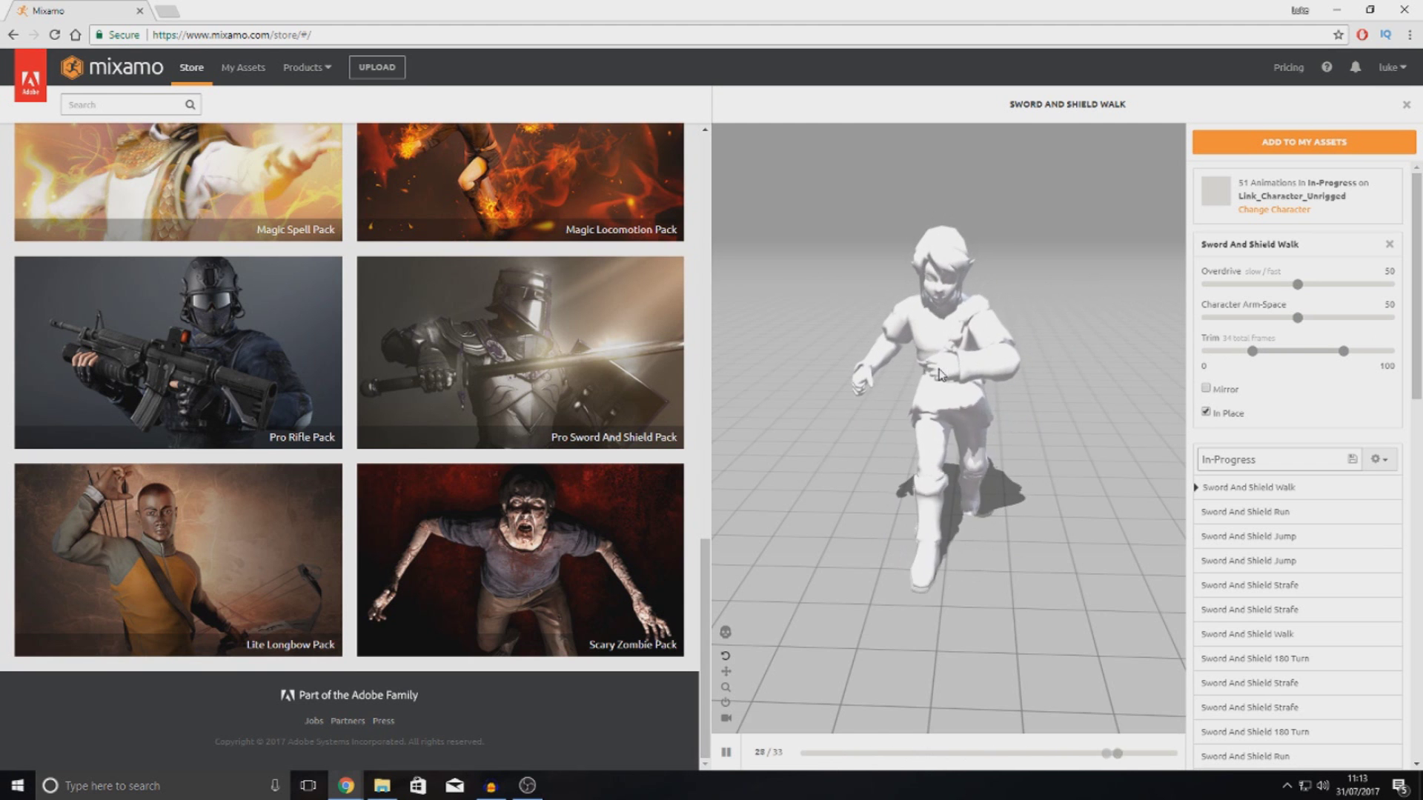
left_click_drag(1038, 386, 950, 404)
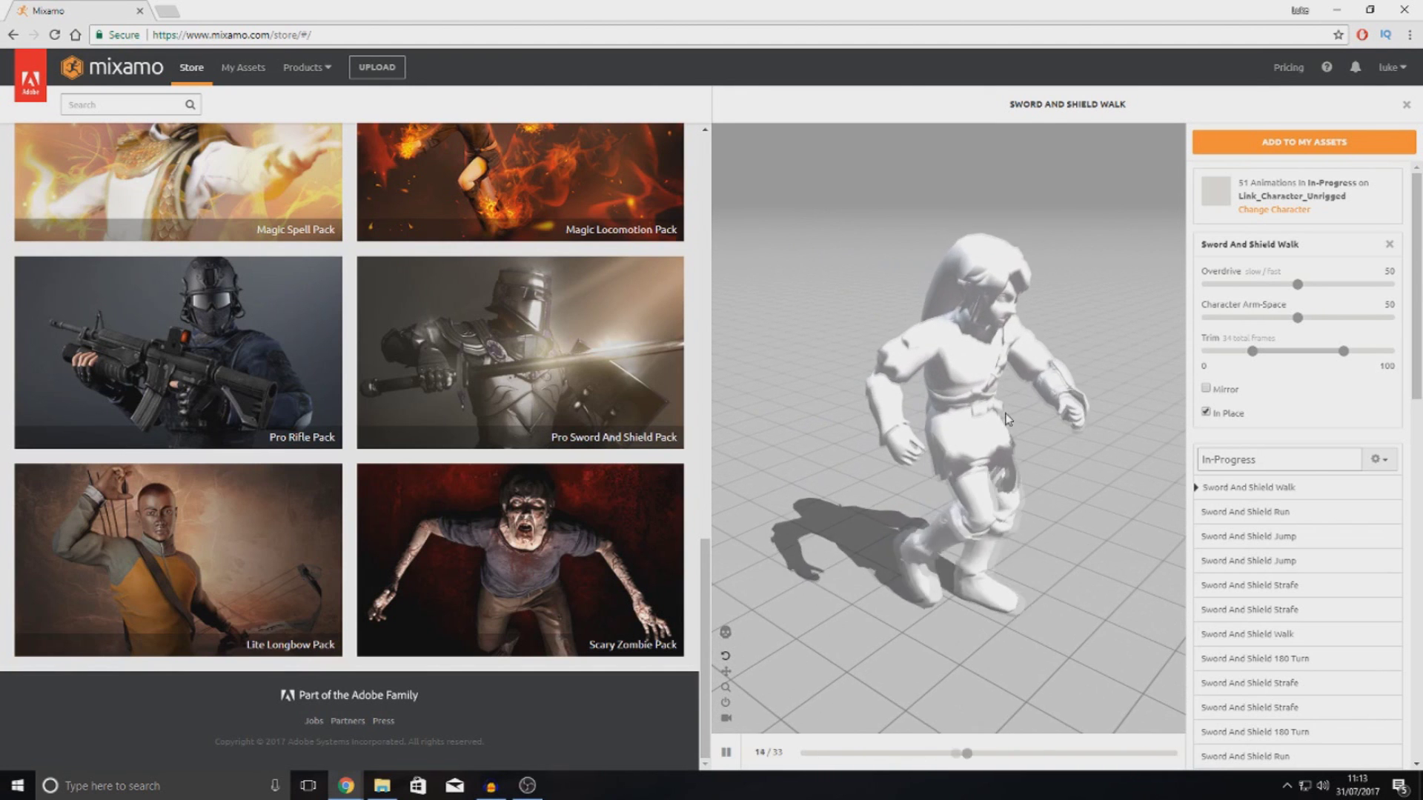
scroll(978, 419, "up", 3)
mouse_move(1007, 434)
left_mouse_down()
mouse_move(963, 421)
mouse_move(996, 415)
left_mouse_up()
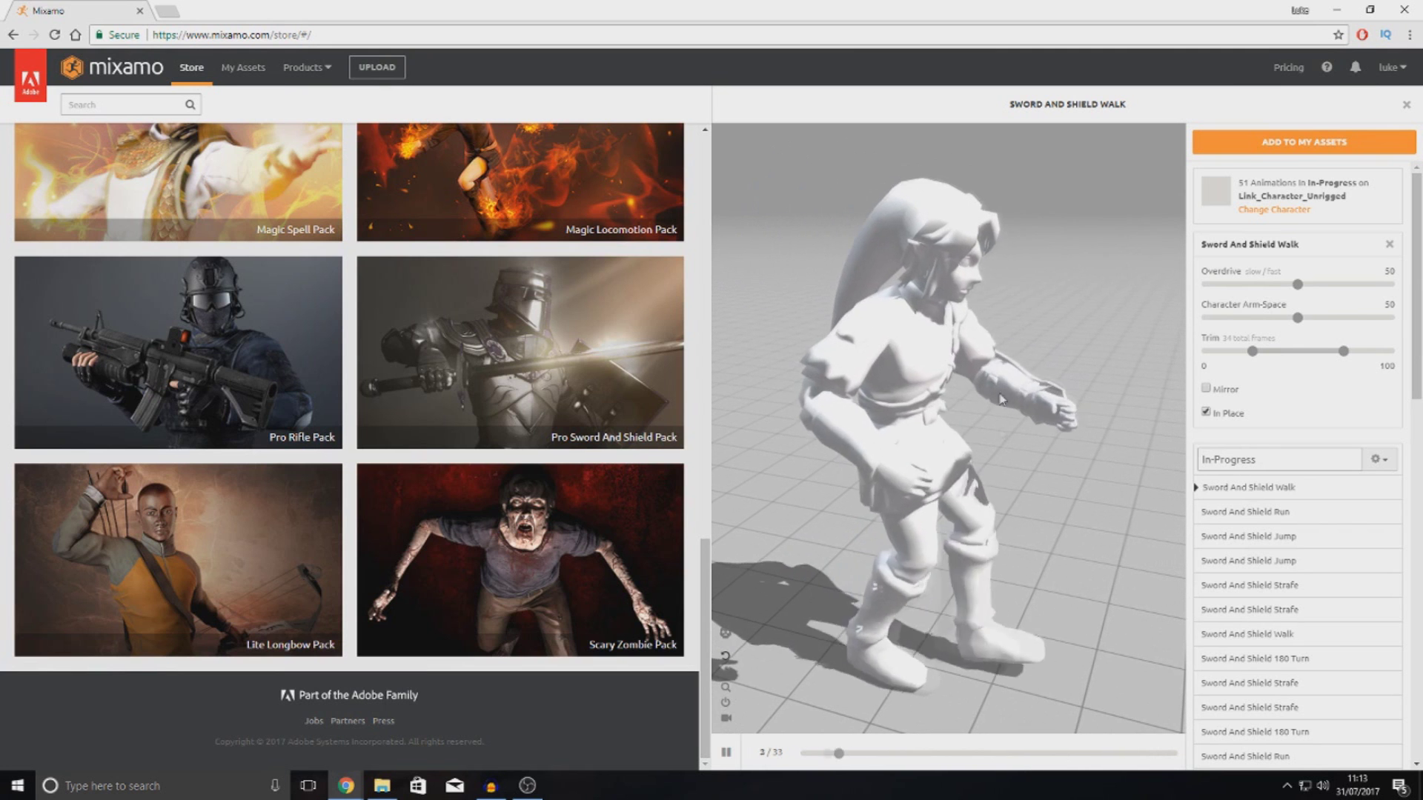
- Add the customized sword and shield pack to the owned assets and open it there for downloading
left_click(1257, 145)
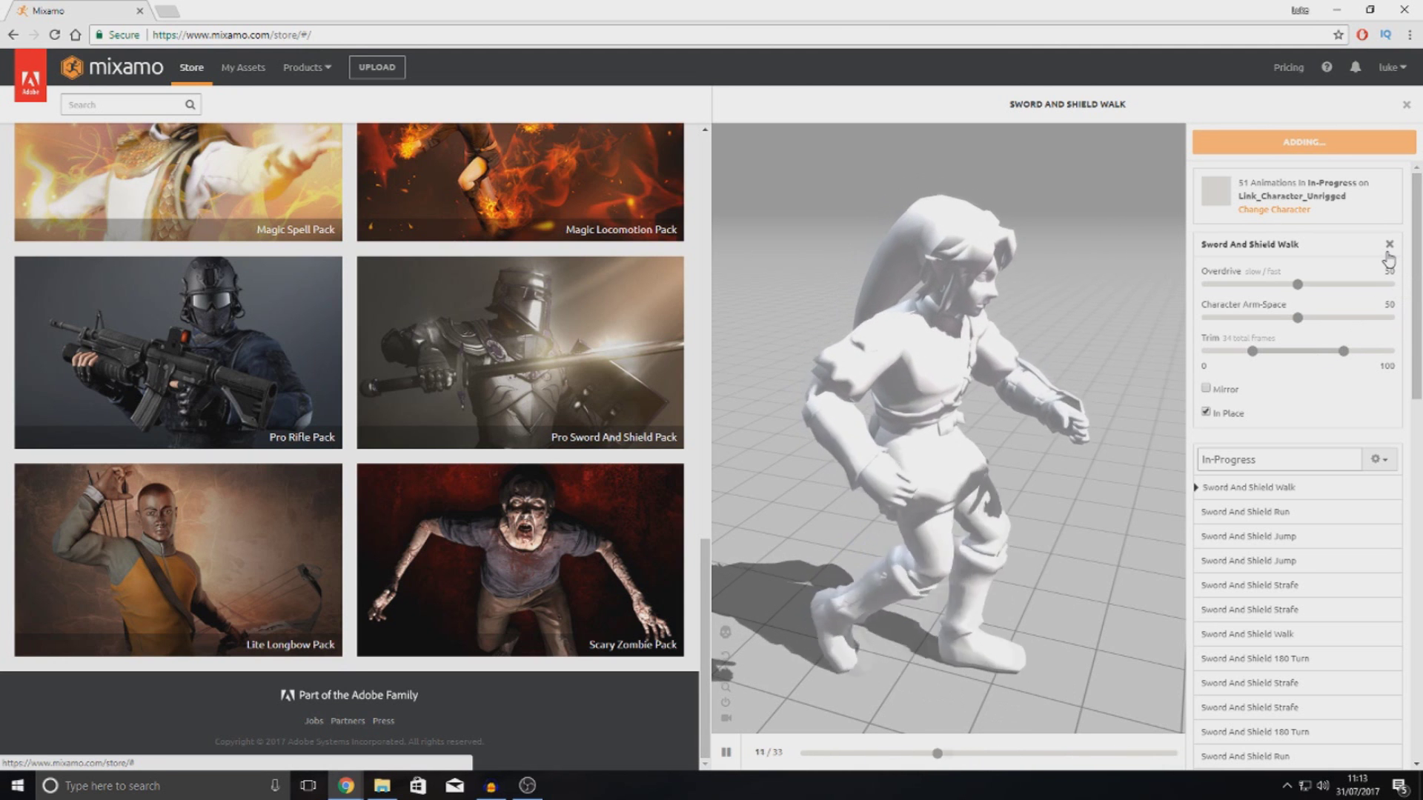
scroll(1389, 259, "down", 5)
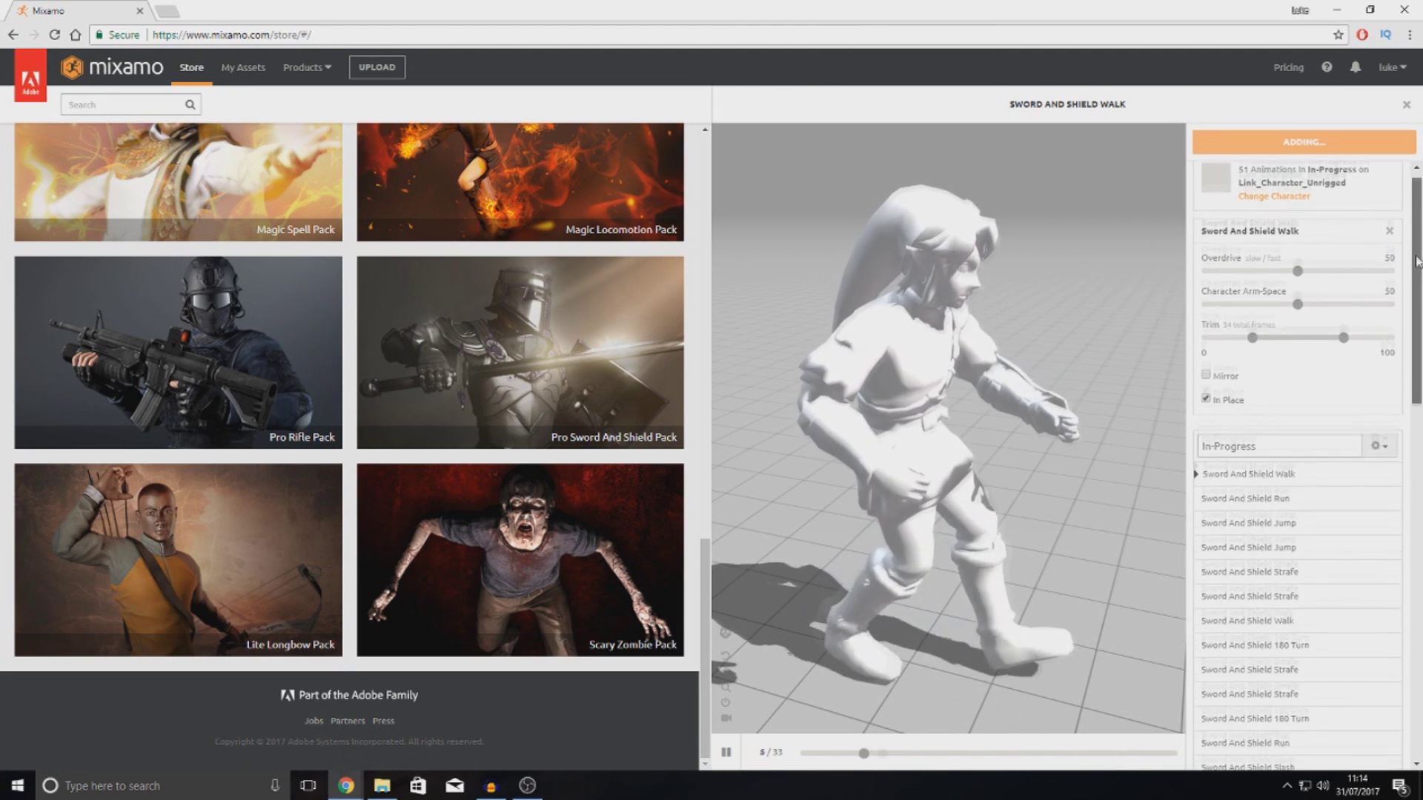
scroll(1396, 598, "down", 8)
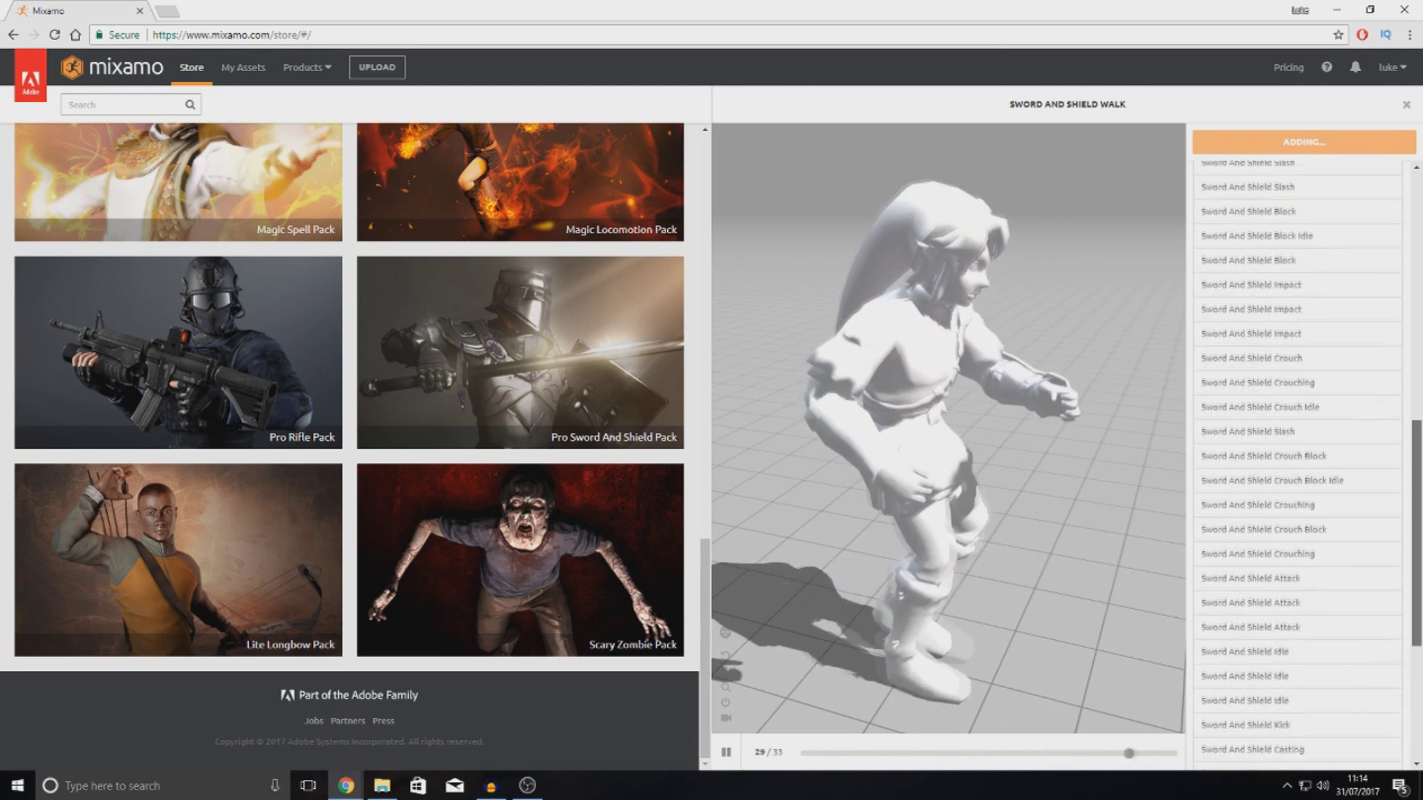
scroll(1396, 599, "up", 13)
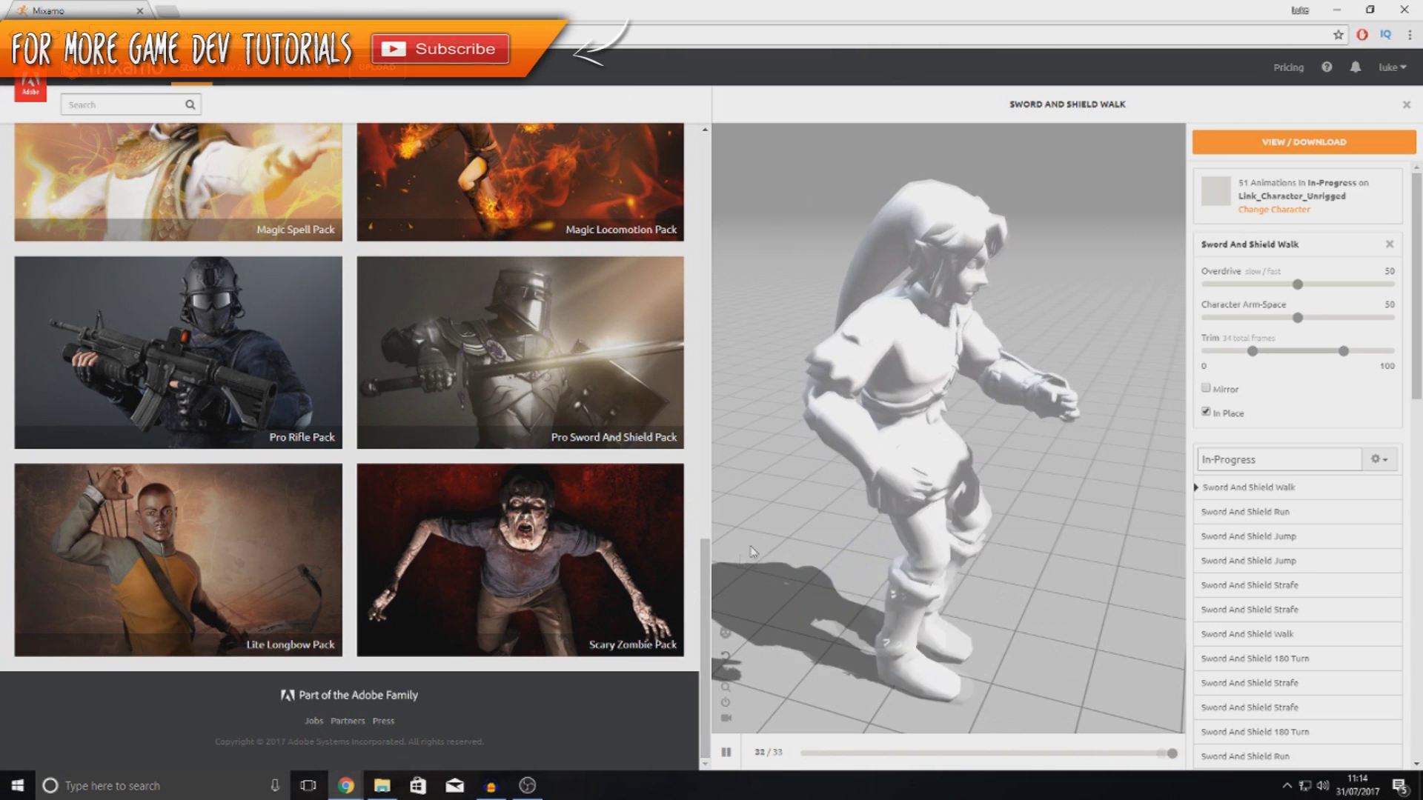
left_click(1343, 148)
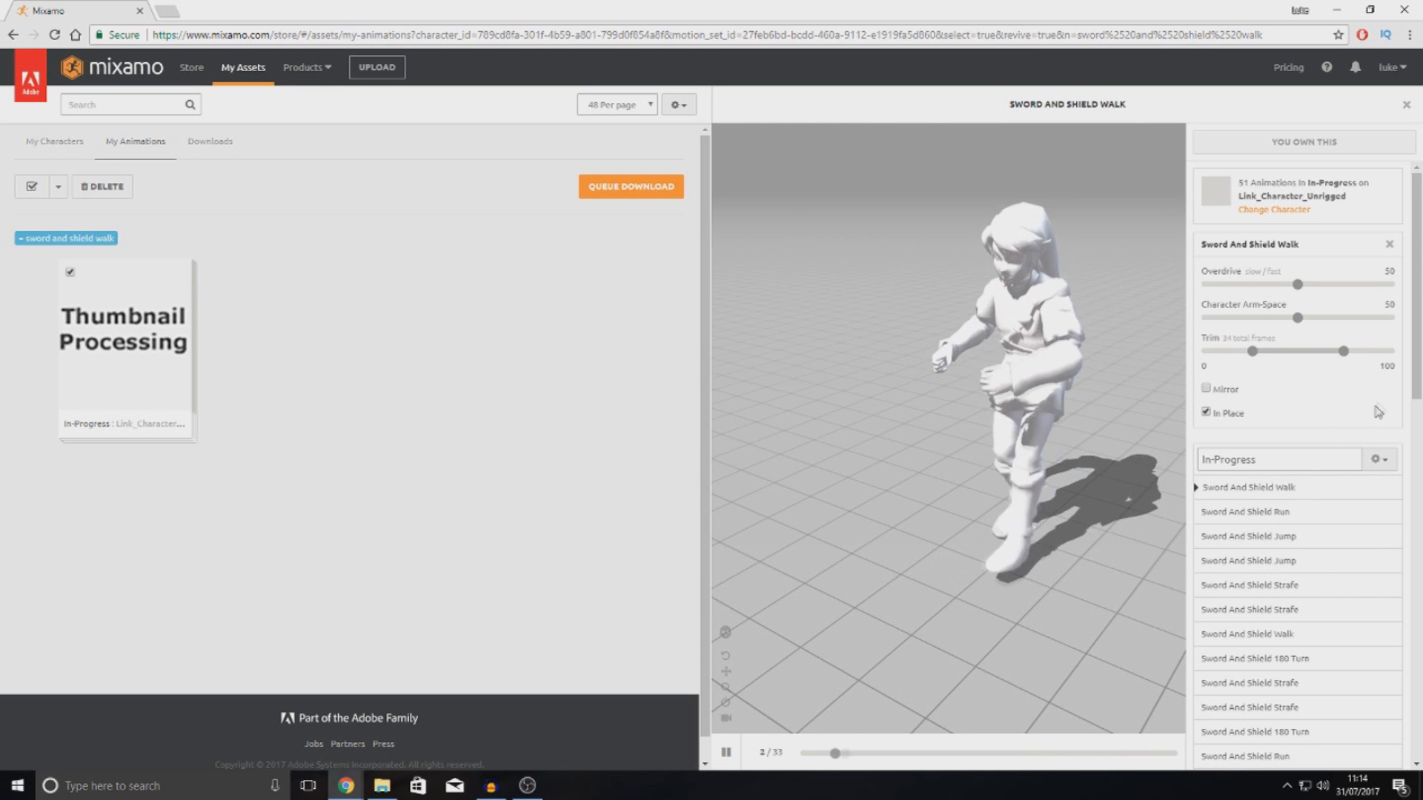
mouse_move(1415, 382)
left_mouse_down()
mouse_move(1417, 542)
mouse_move(1418, 381)
left_mouse_up()
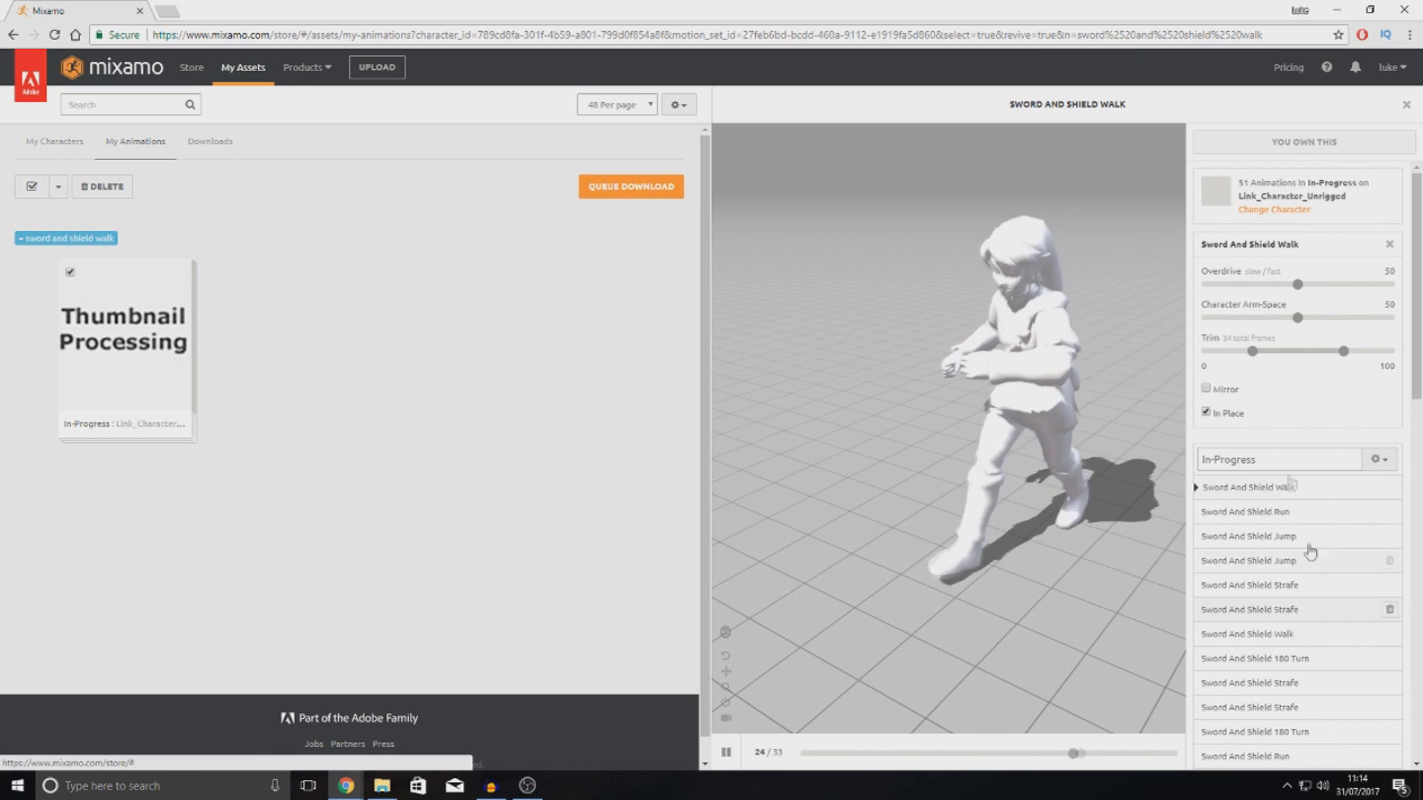
- Open the pack's download settings and choose the FBX (.fbx) format at 30 frames per second
left_click(600, 186)
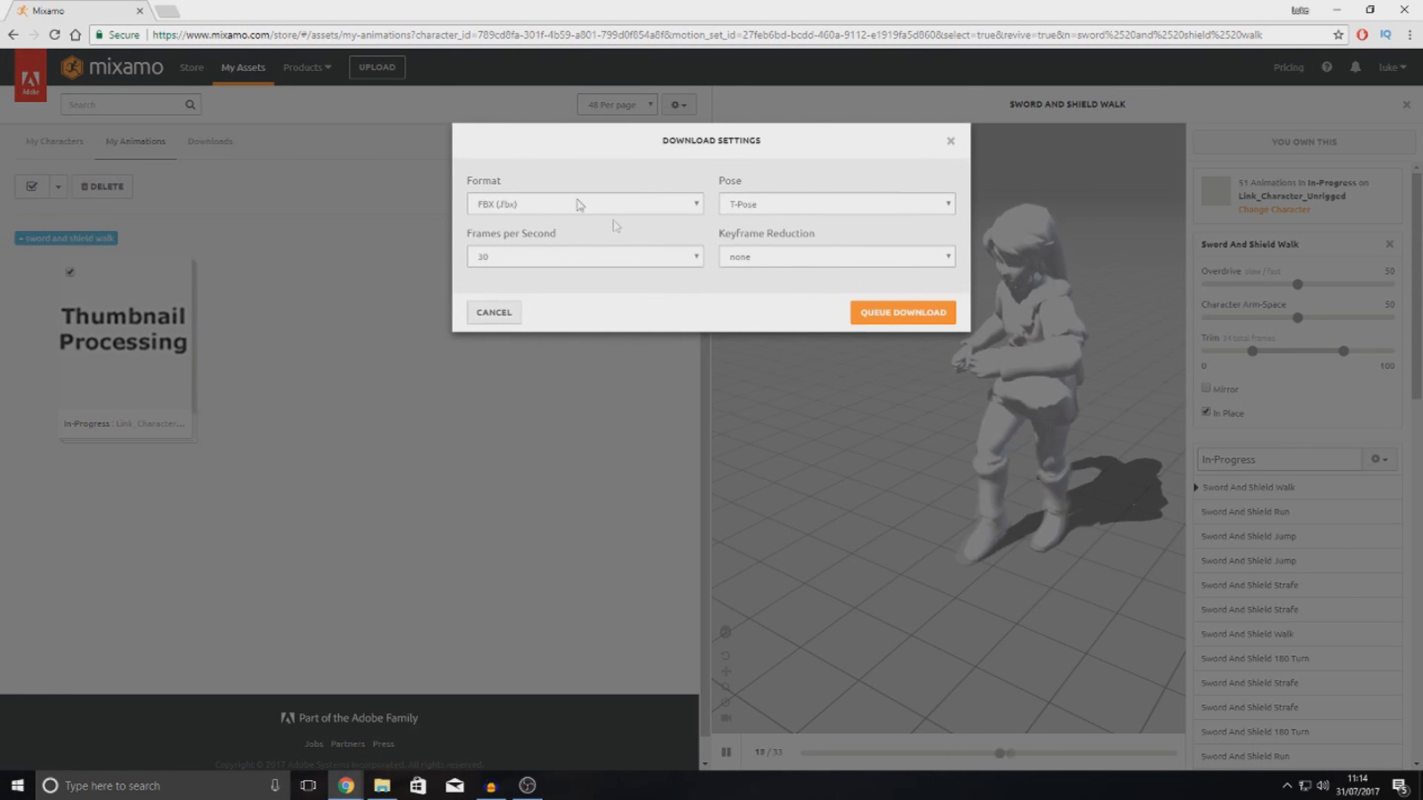
left_click(503, 207)
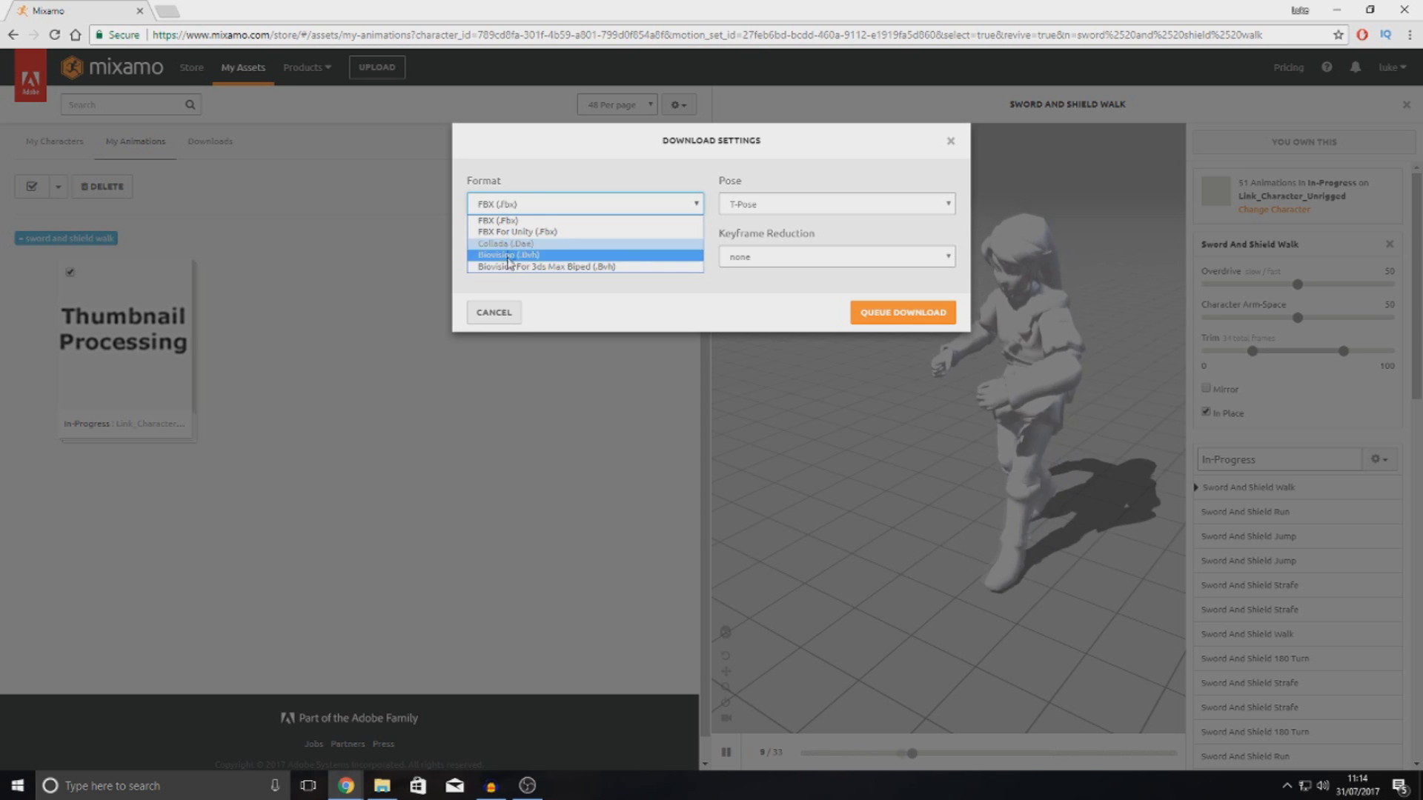
left_click(659, 200)
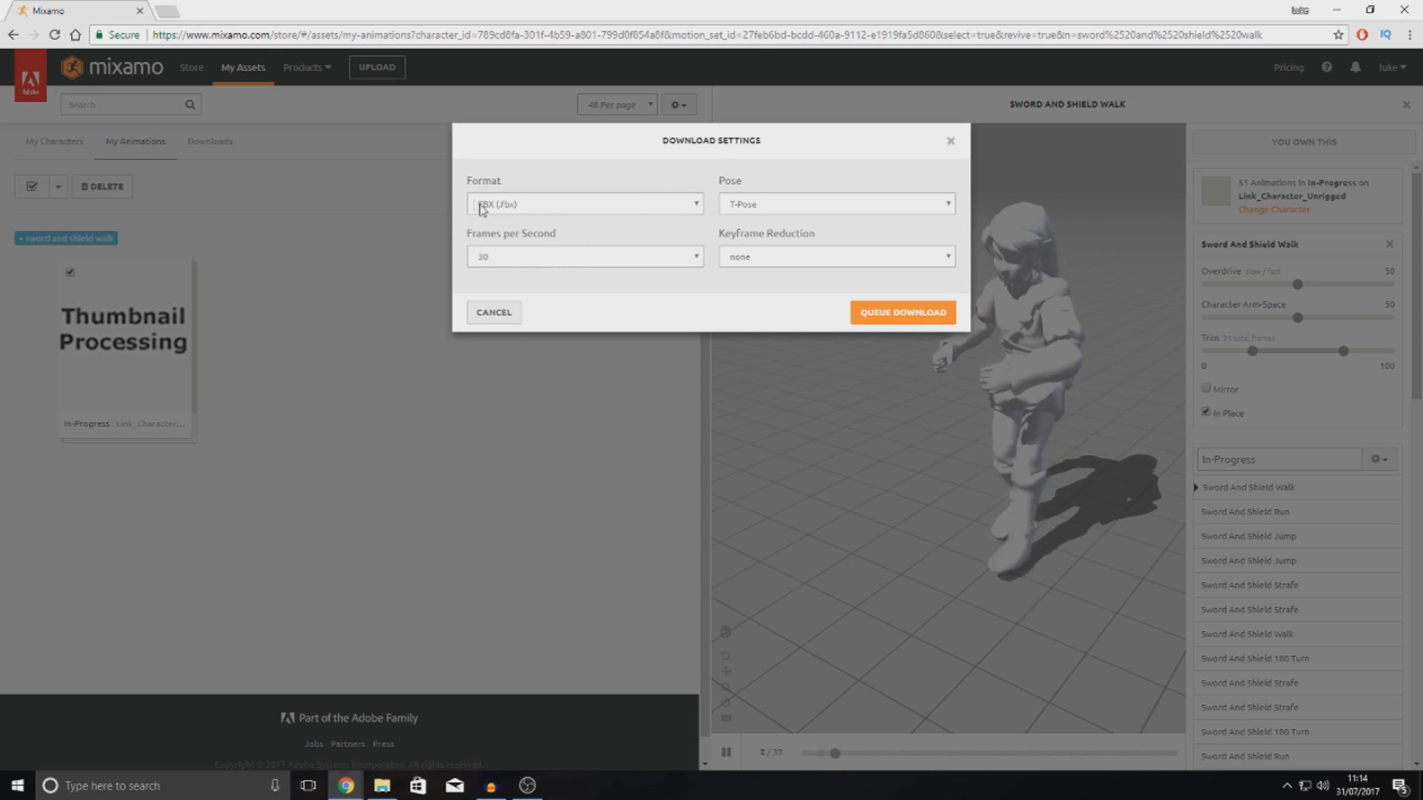
left_click(552, 256)
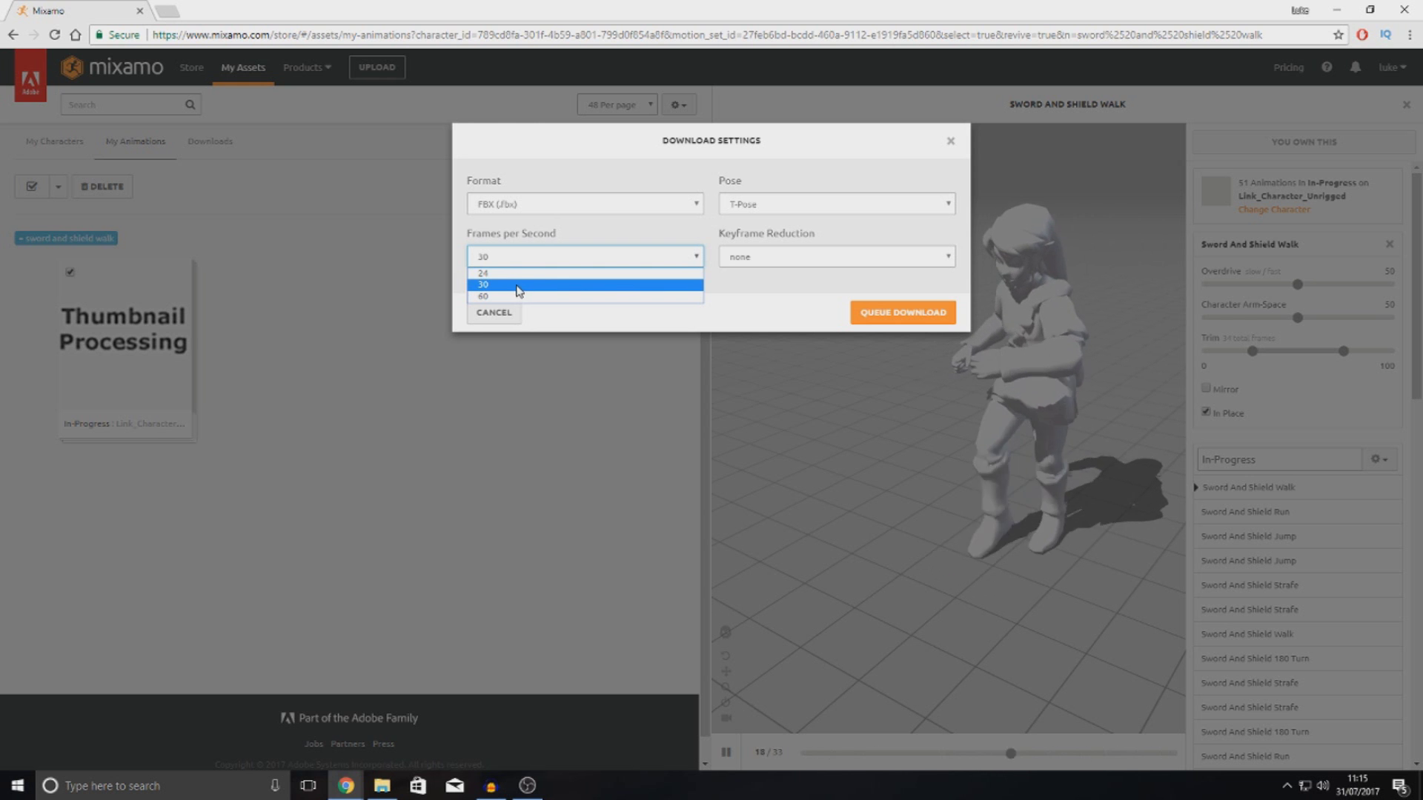
left_click(519, 286)
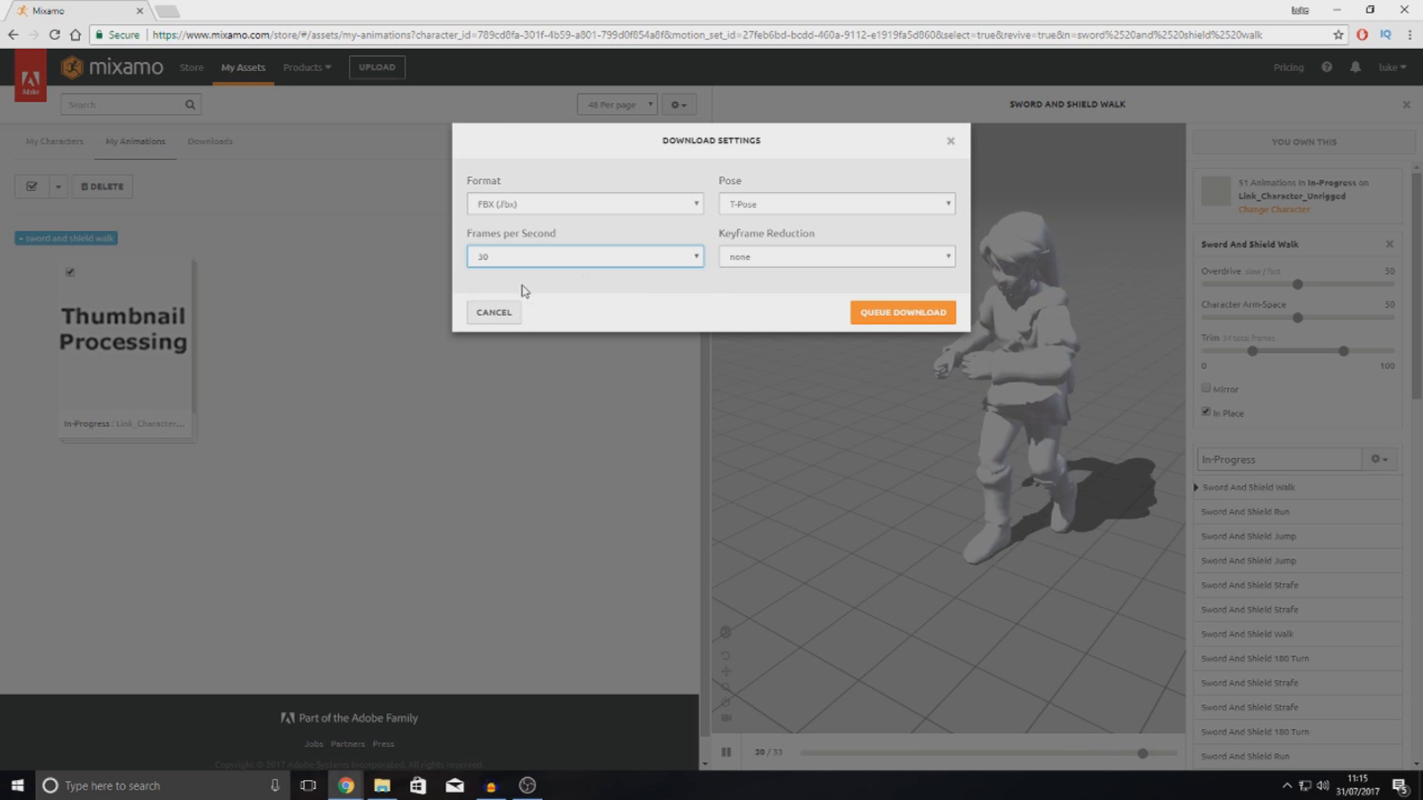
- Set the download pose to T-Pose and keyframe reduction to none, and queue the download
left_click(764, 209)
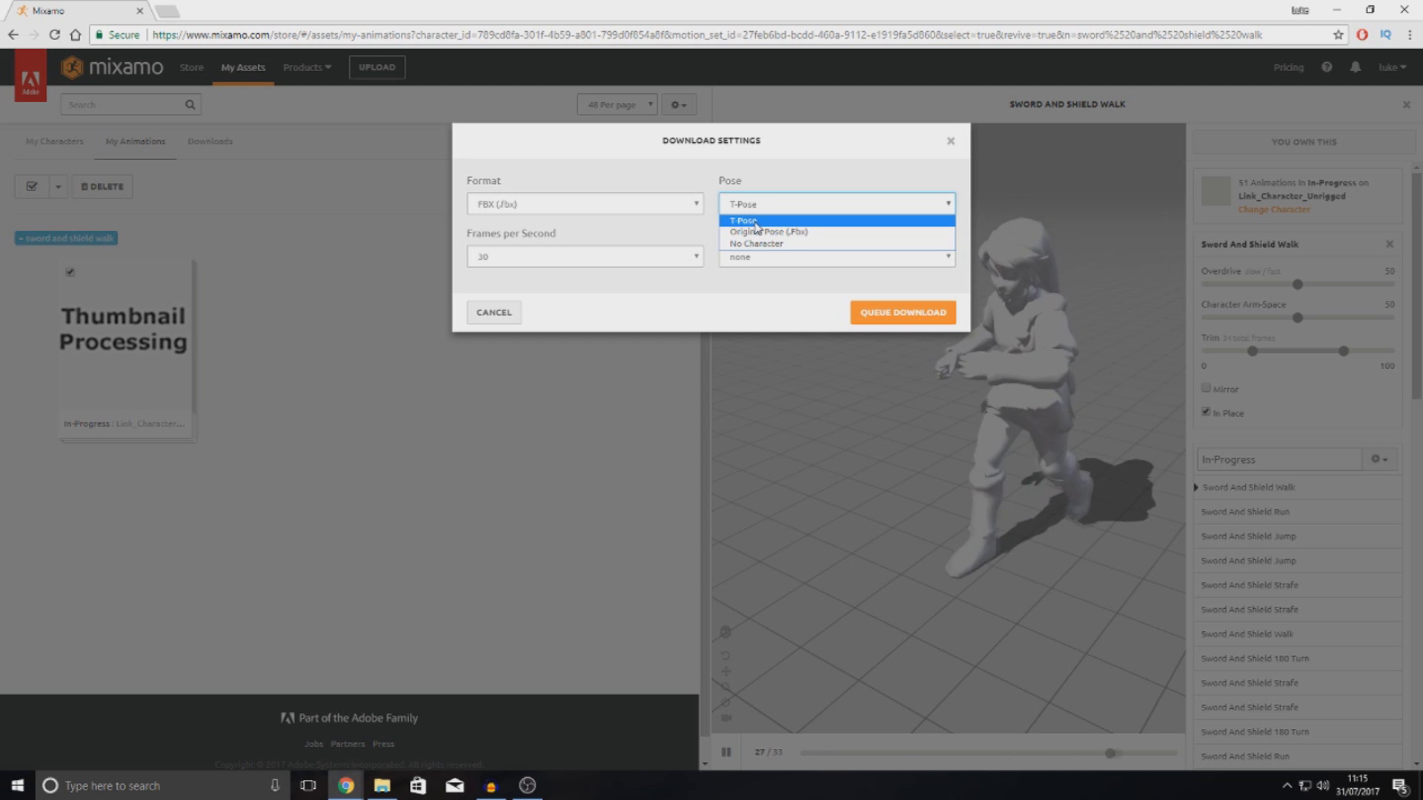
left_click(756, 221)
left_click(759, 258)
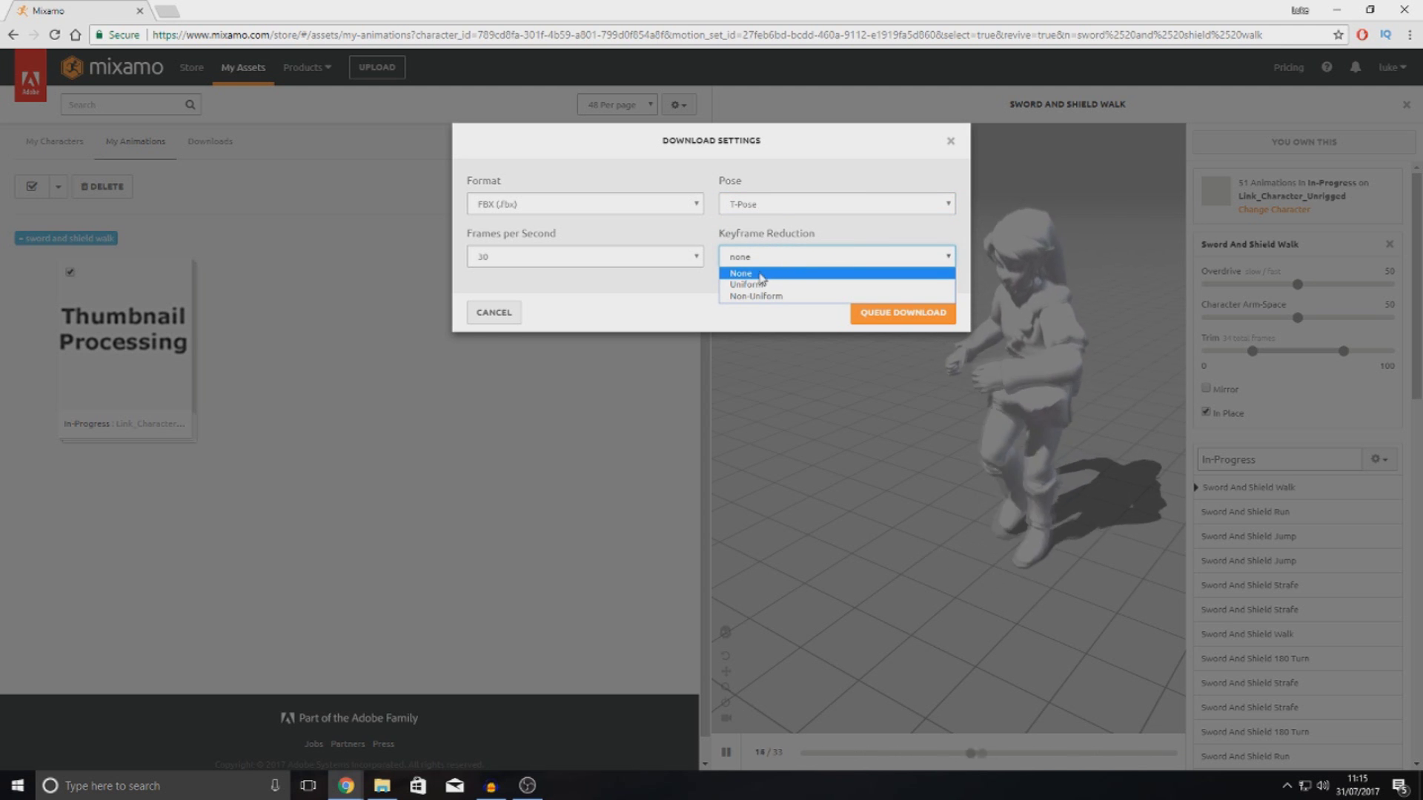
left_click(760, 274)
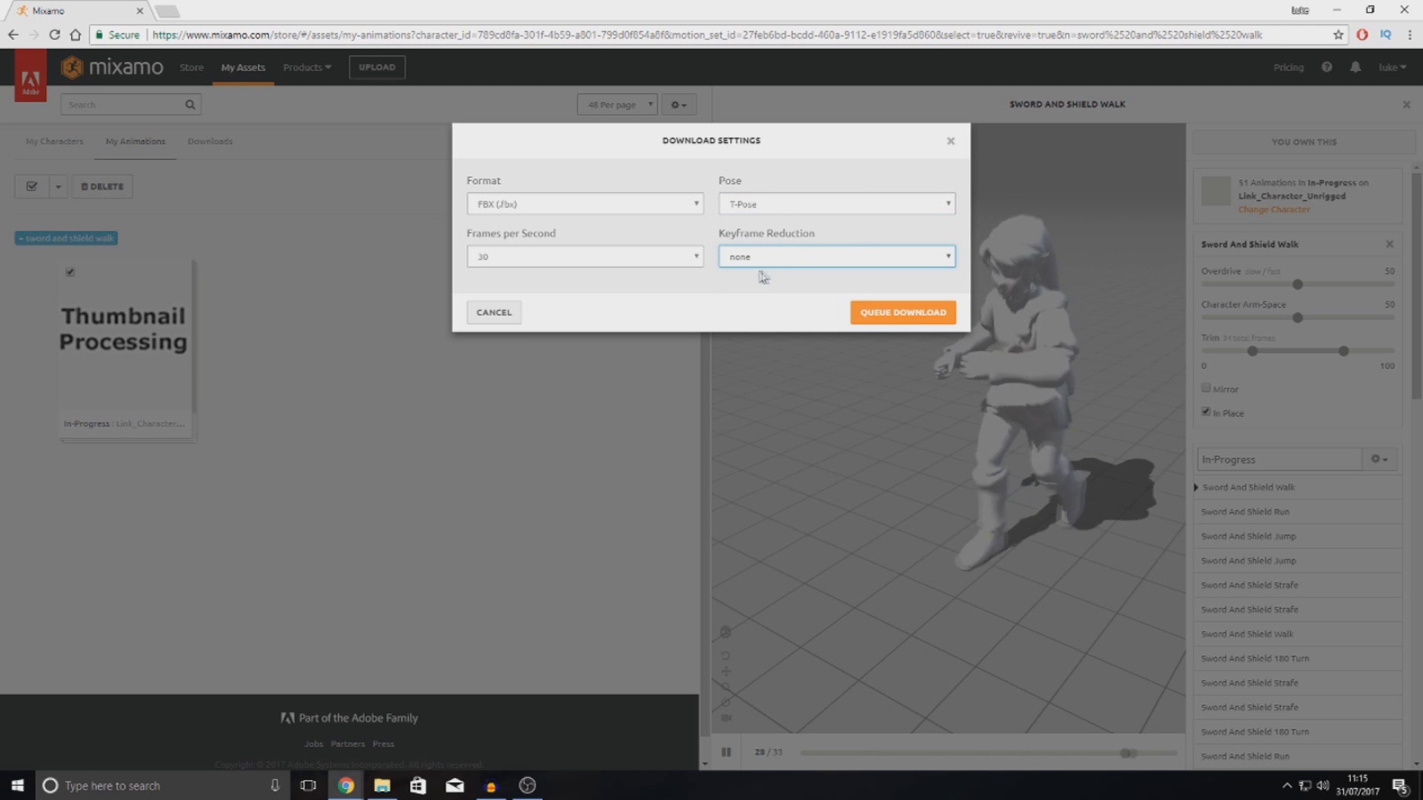
left_click(893, 315)
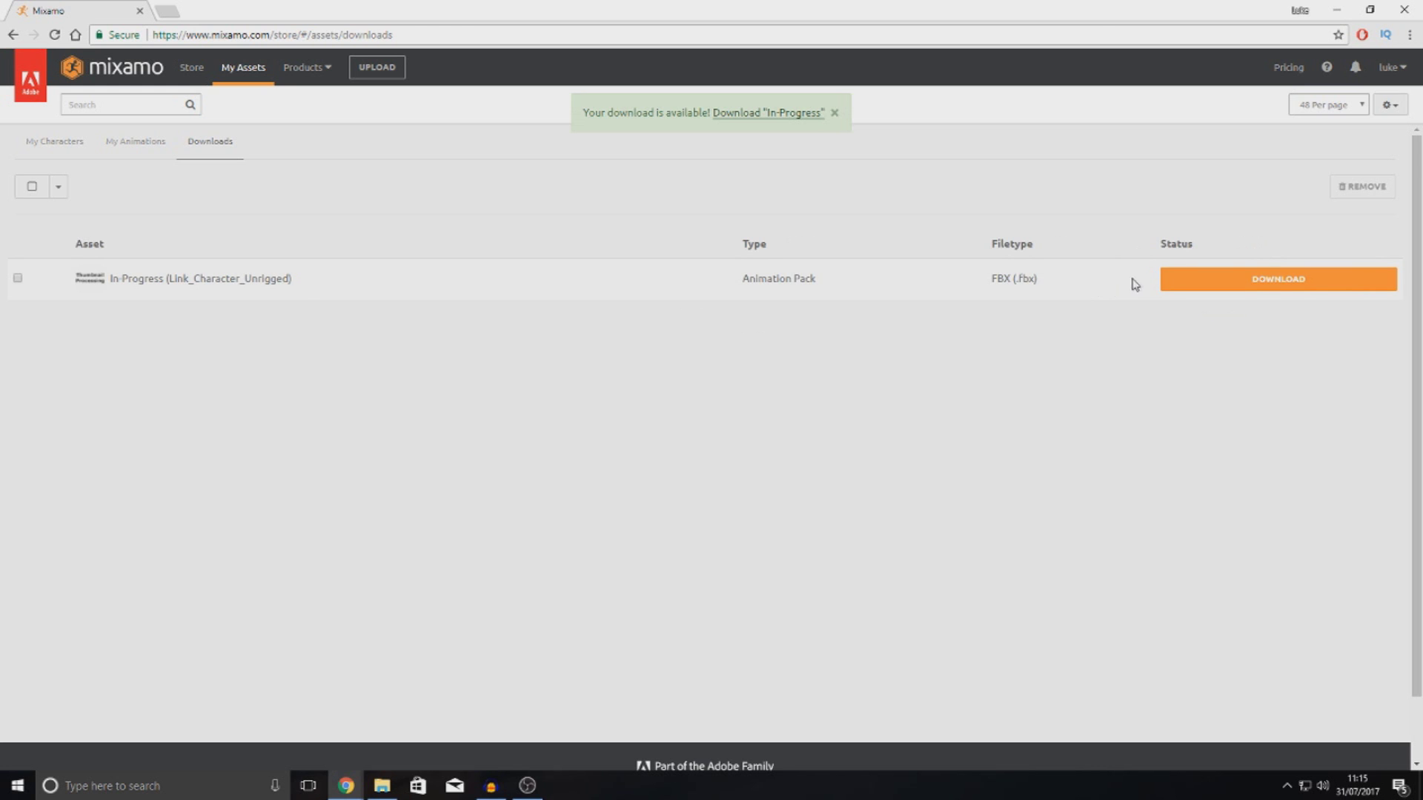
- Download the In-Progress (Link_Character_Unrigged) animation pack and open the downloaded In_Progress (2).zip archive
left_click(1223, 289)
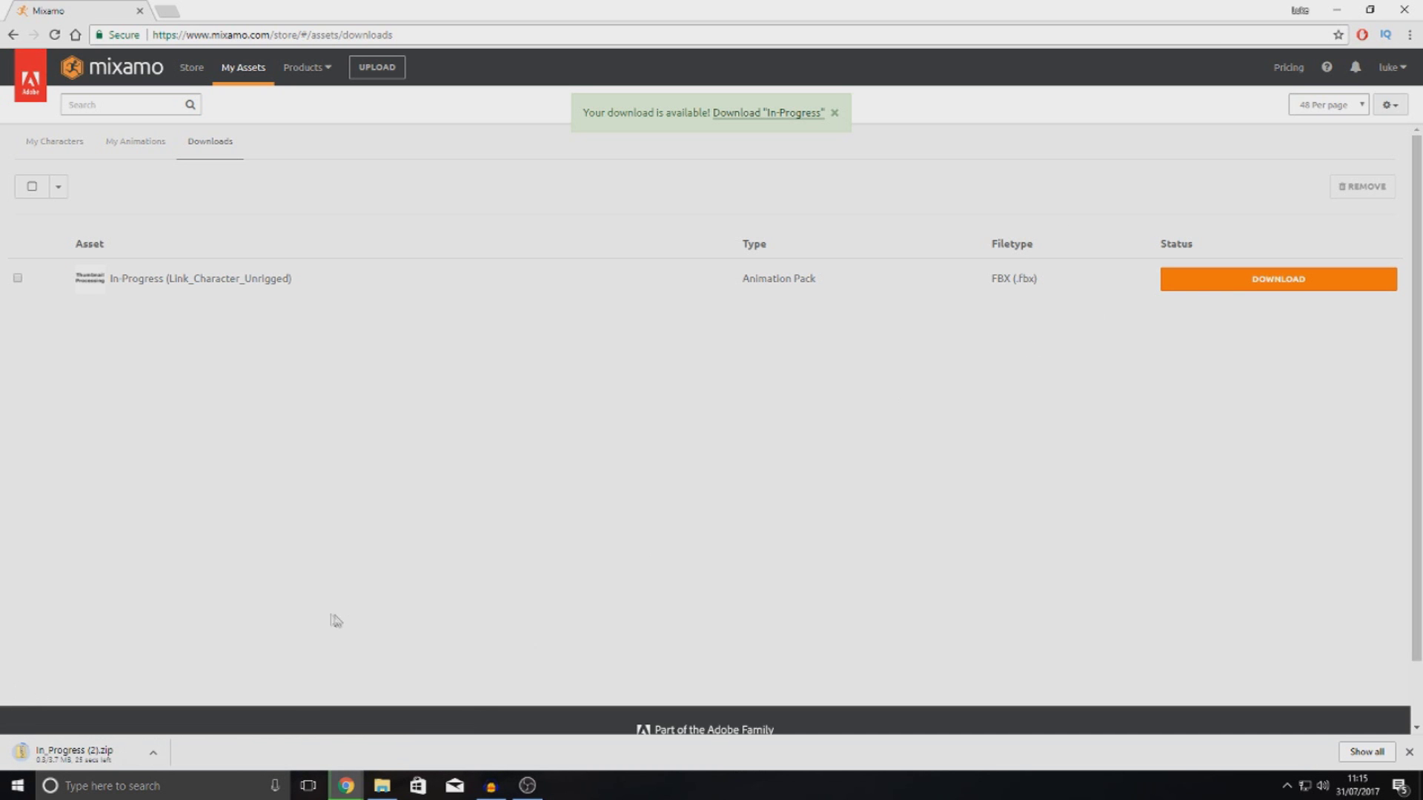
left_click_drag(73, 752, 432, 209)
left_click_drag(371, 22, 563, 20)
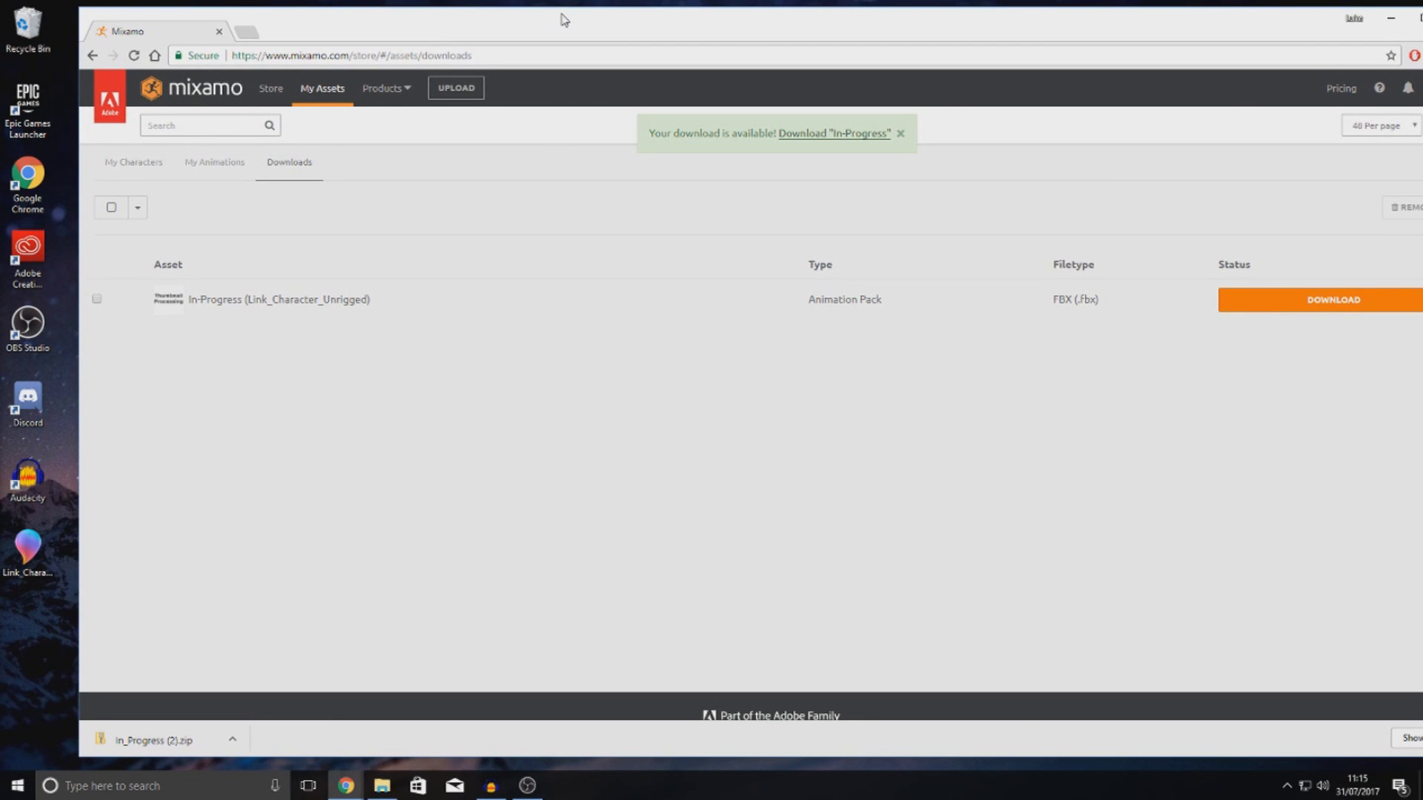
left_click(176, 736)
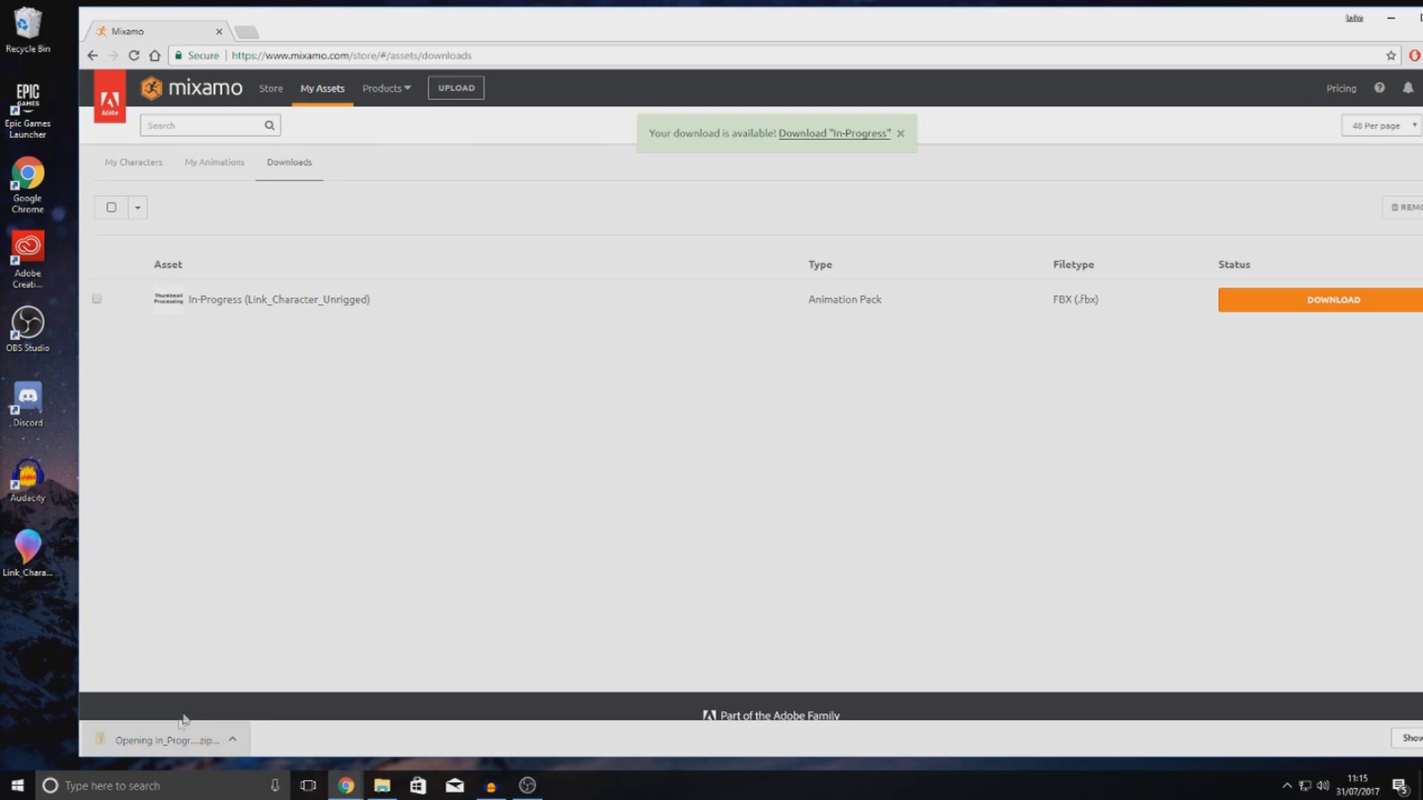
- Look through the character and animation FBX files in the downloaded archive and close its window
left_click(368, 385)
scroll(304, 392, "down", 3)
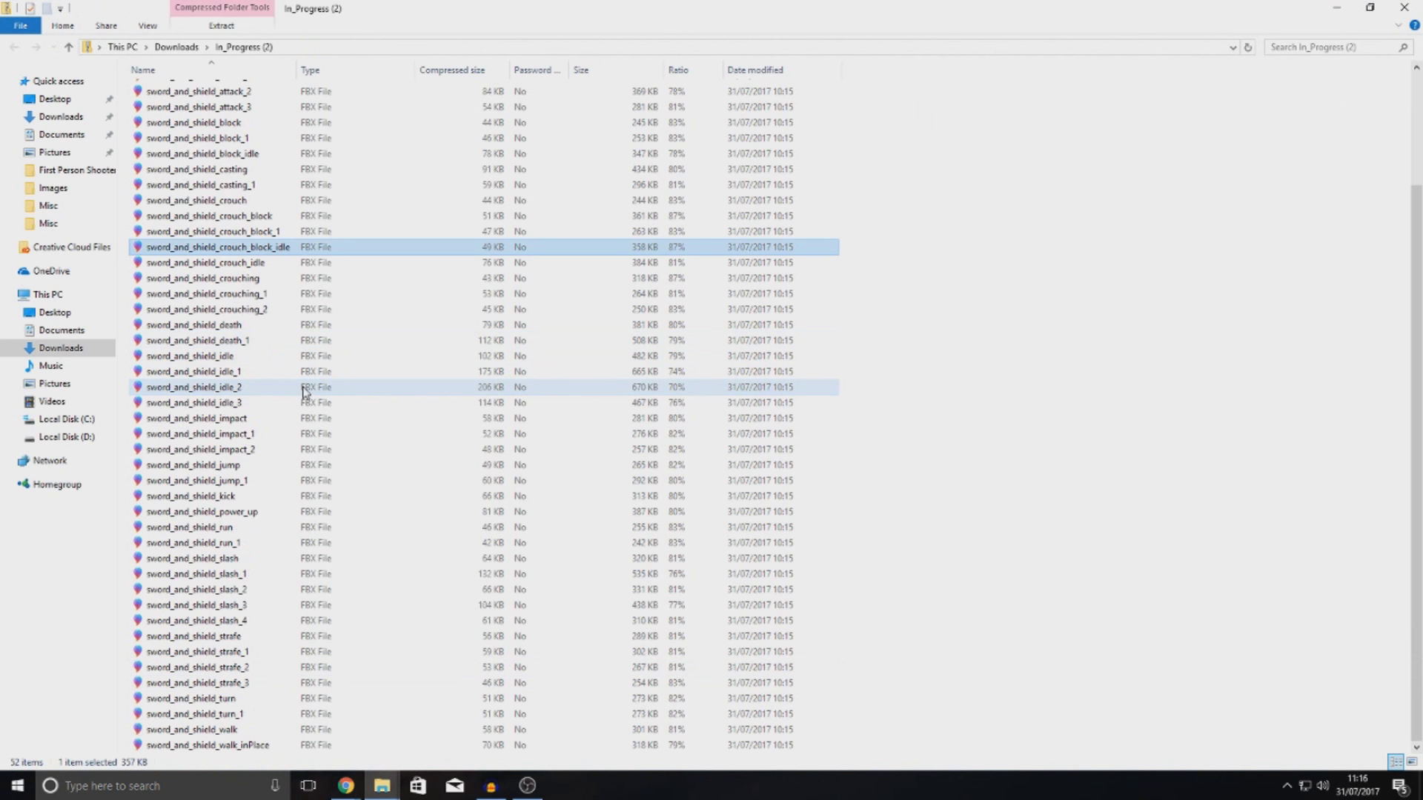
scroll(835, 236, "up", 3)
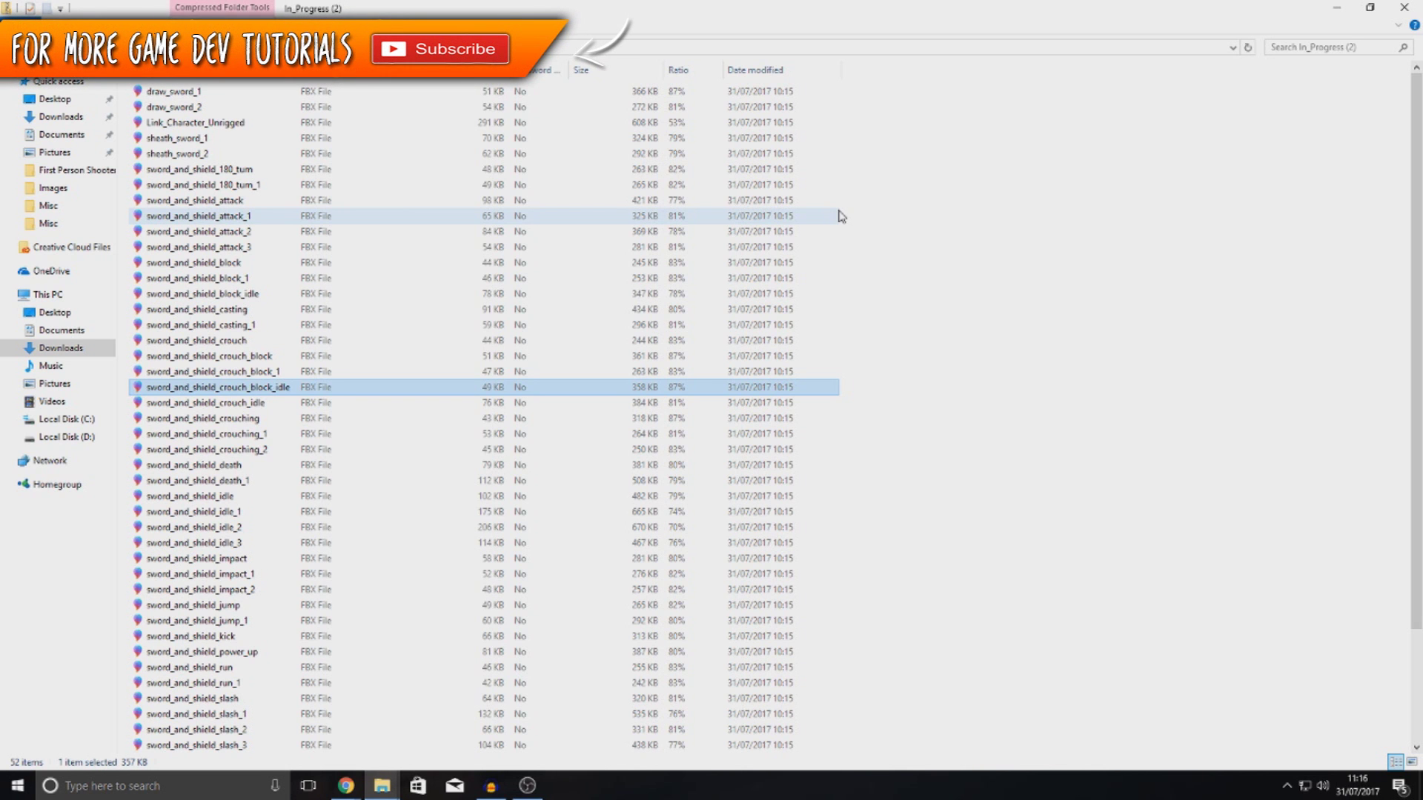
right_click(842, 215)
left_click(1026, 194)
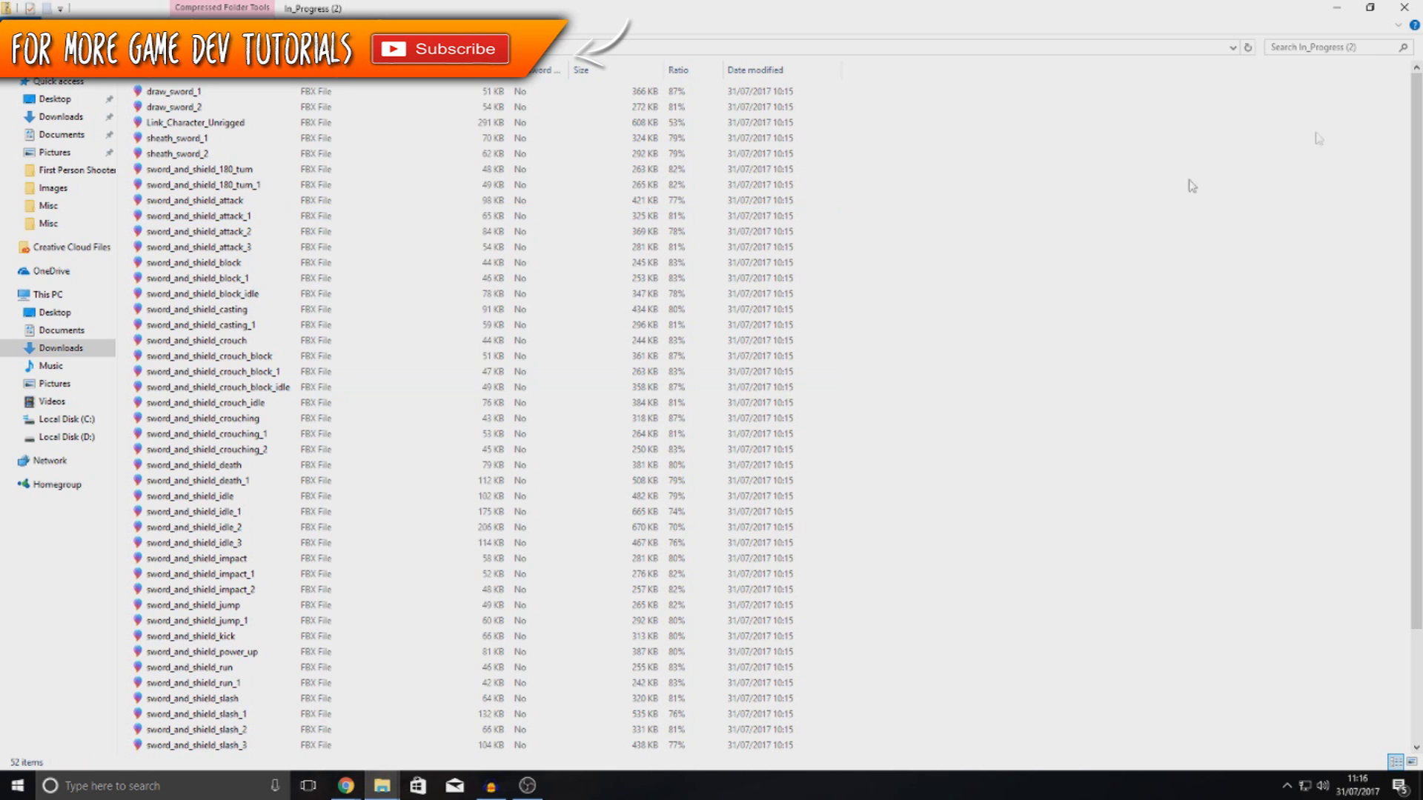
left_click(1408, 7)
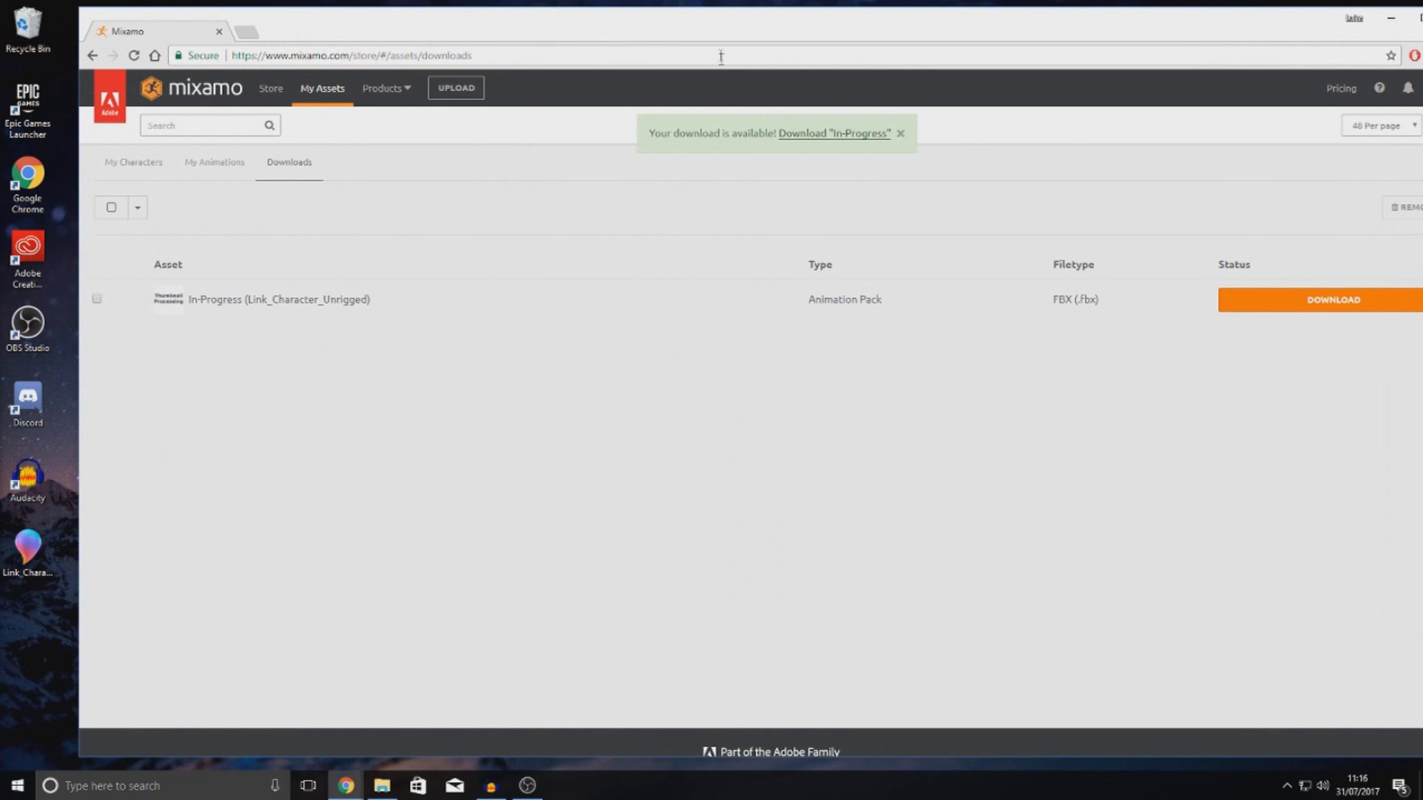